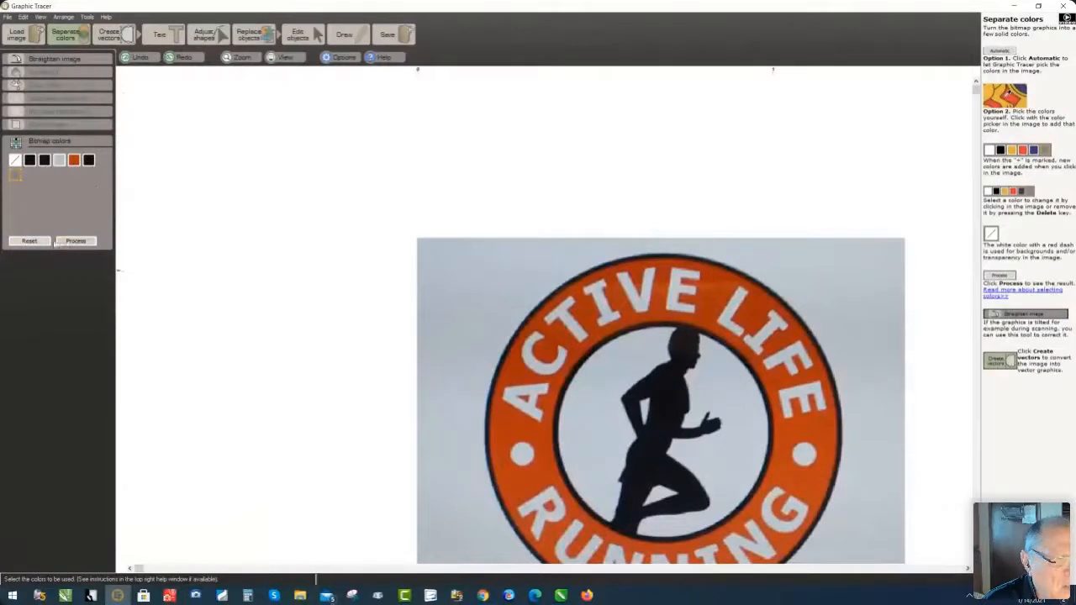
Reset the bitmap colors, sample the ring's orange from the logo, and process the image in white, black and orange
left_click(31, 241)
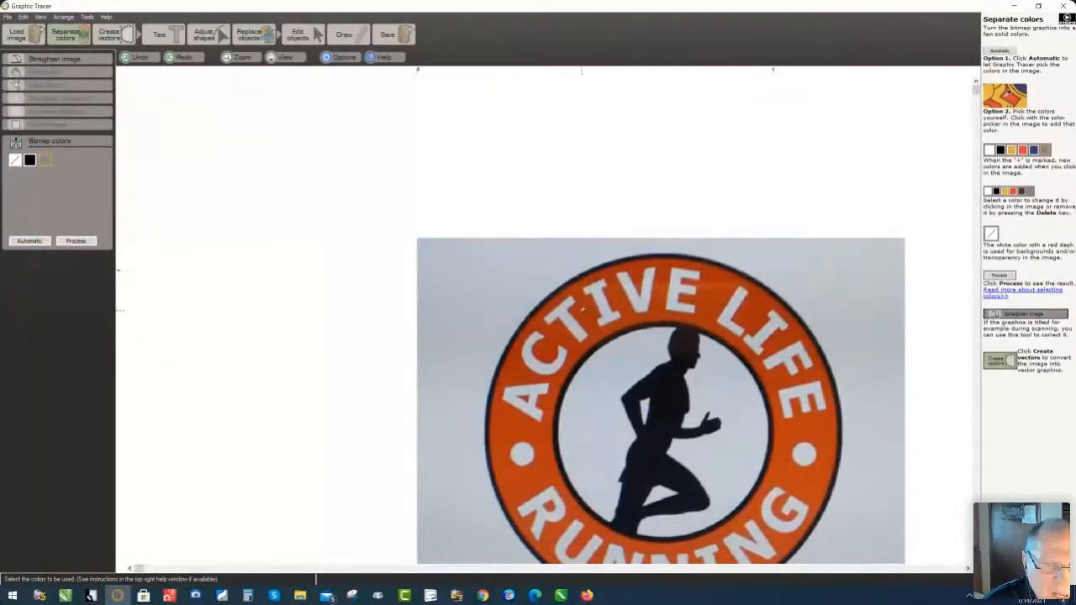
left_click(582, 309)
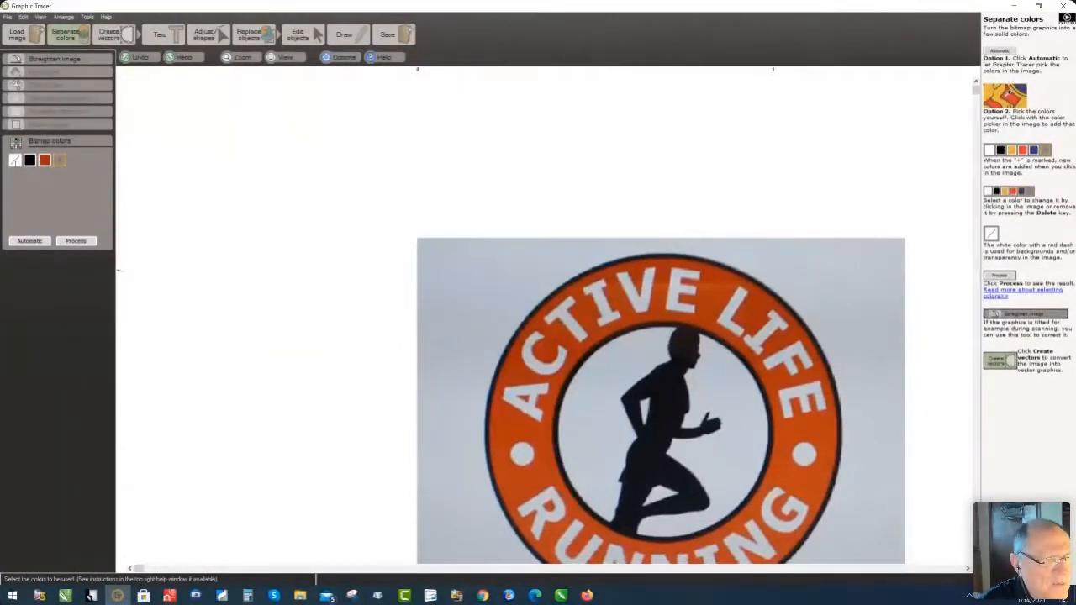
left_click(15, 160)
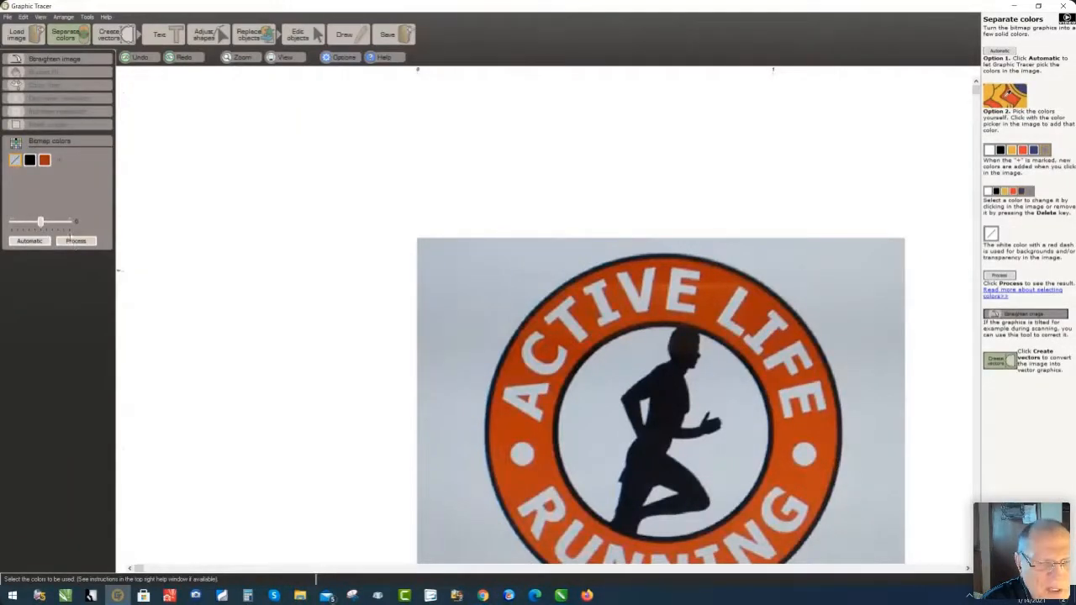
left_click(73, 241)
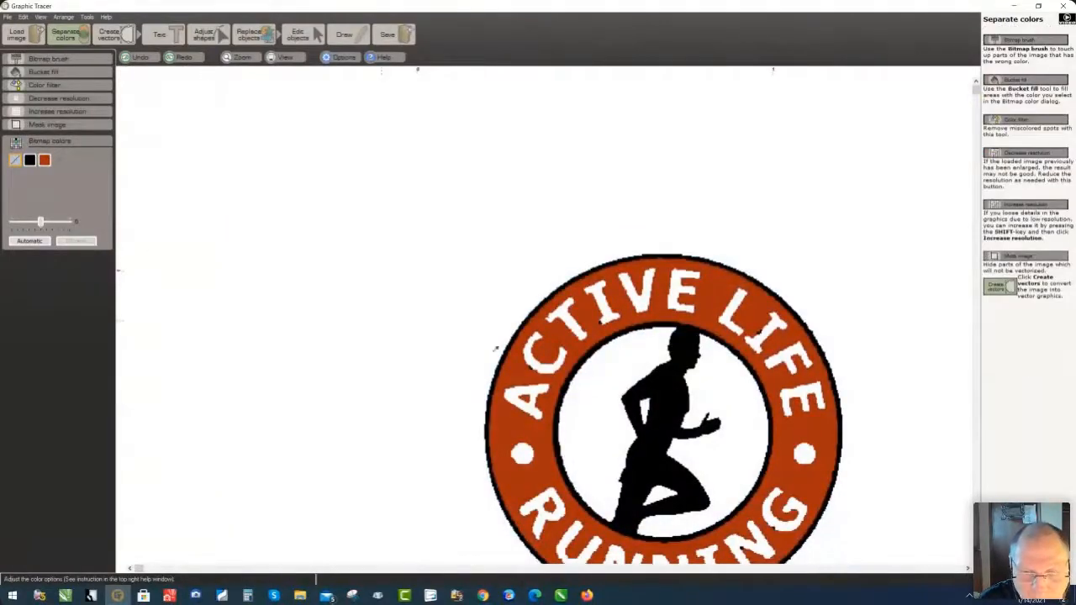
Remove the miscolored black spots beside the I and C of ACTIVE with the Color filter
scroll(547, 326, "up", 4)
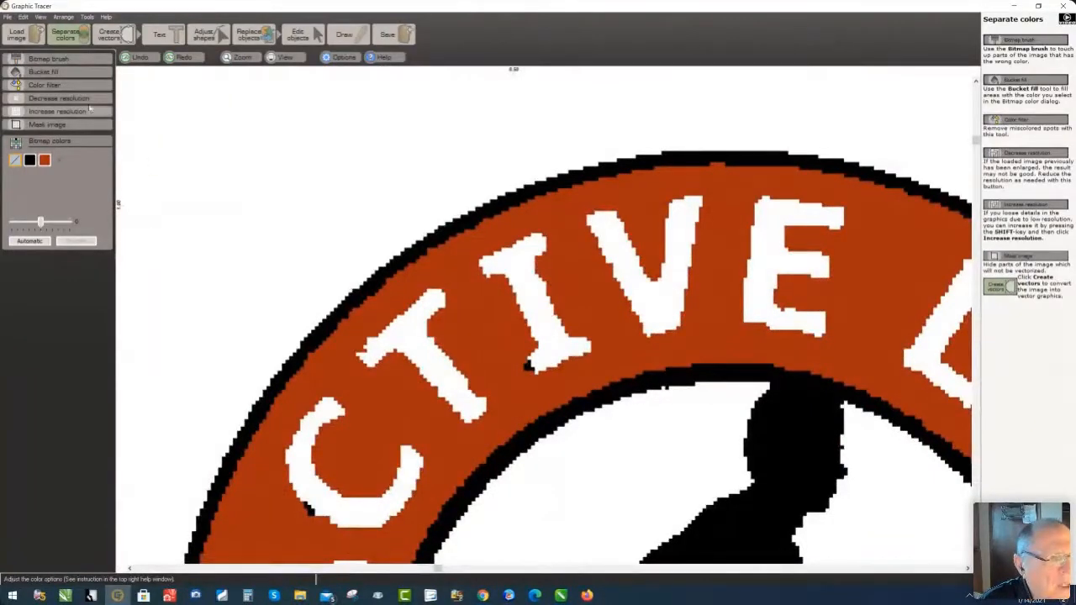
left_click(50, 85)
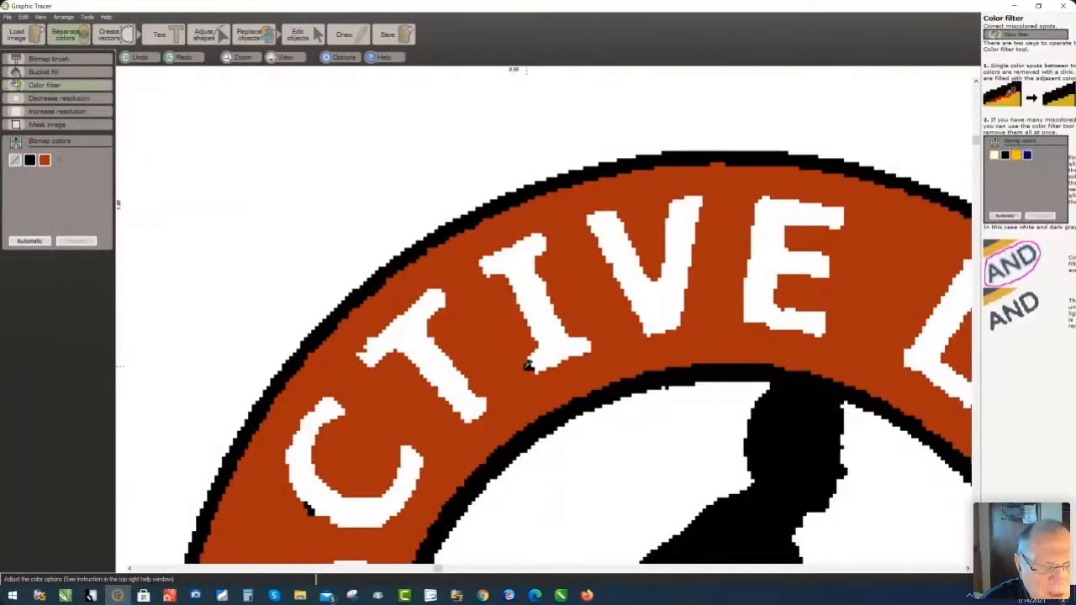
left_click(528, 364)
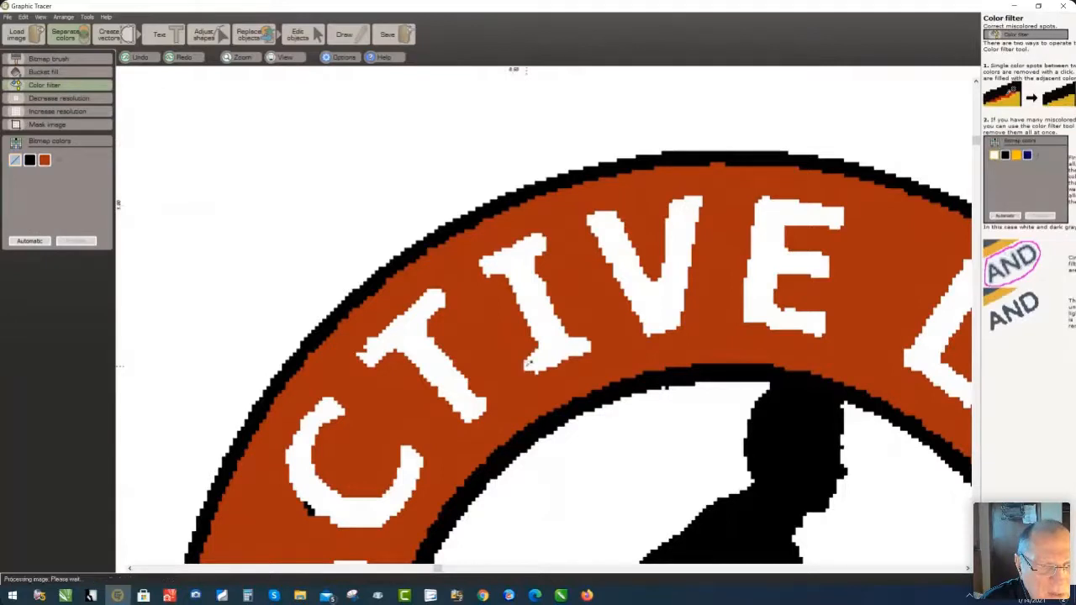
left_click(311, 507)
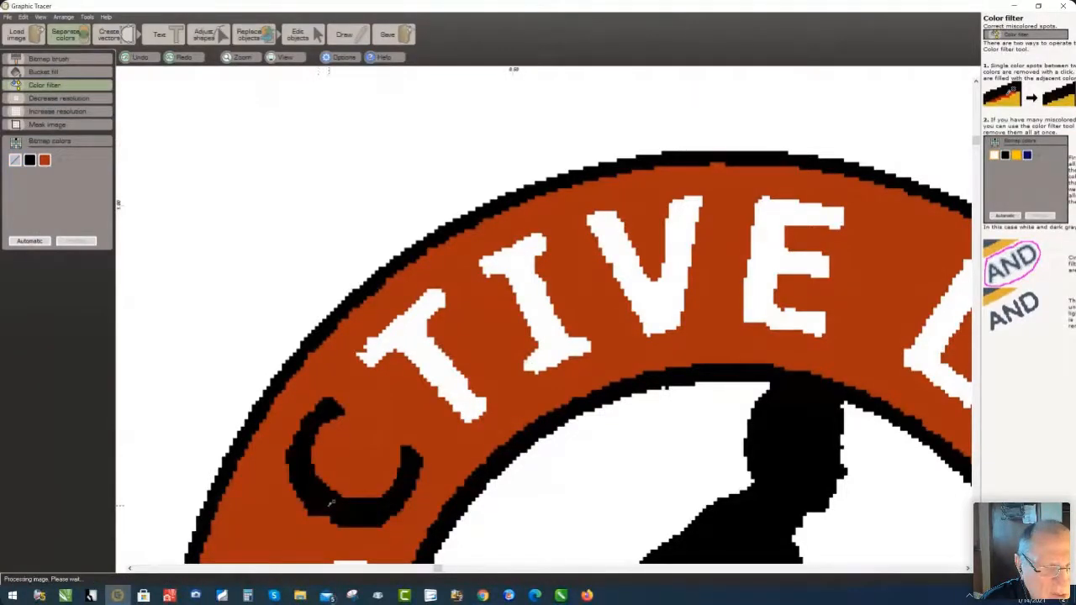
left_click(142, 57)
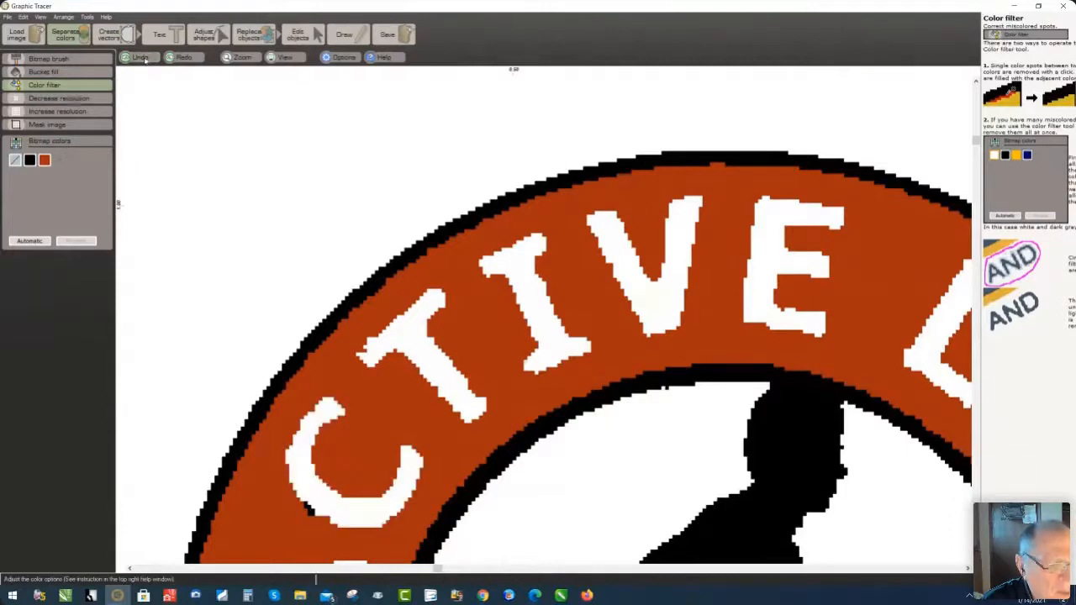
left_click(311, 508)
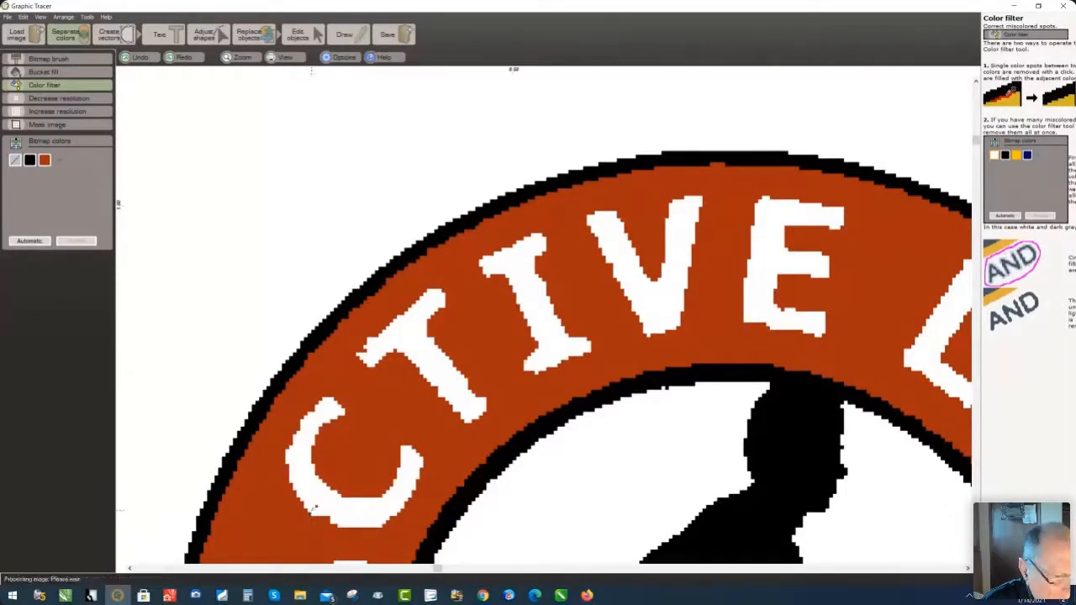
Remove the remaining black spots around the letters of LIFE and RUNNING with the Color filter
scroll(312, 510, "down", 3)
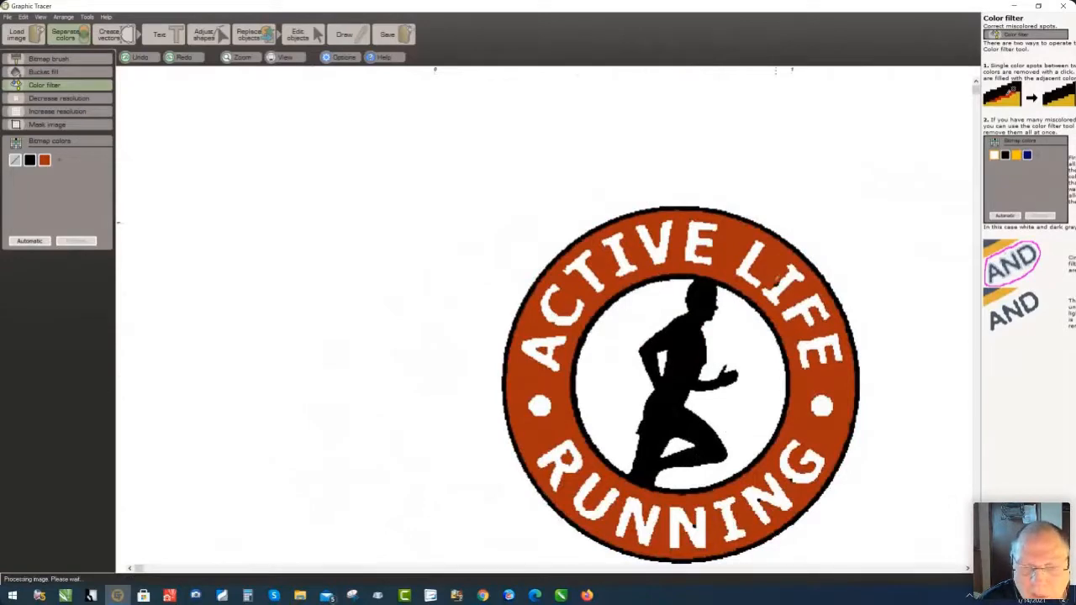
scroll(770, 280, "up", 3)
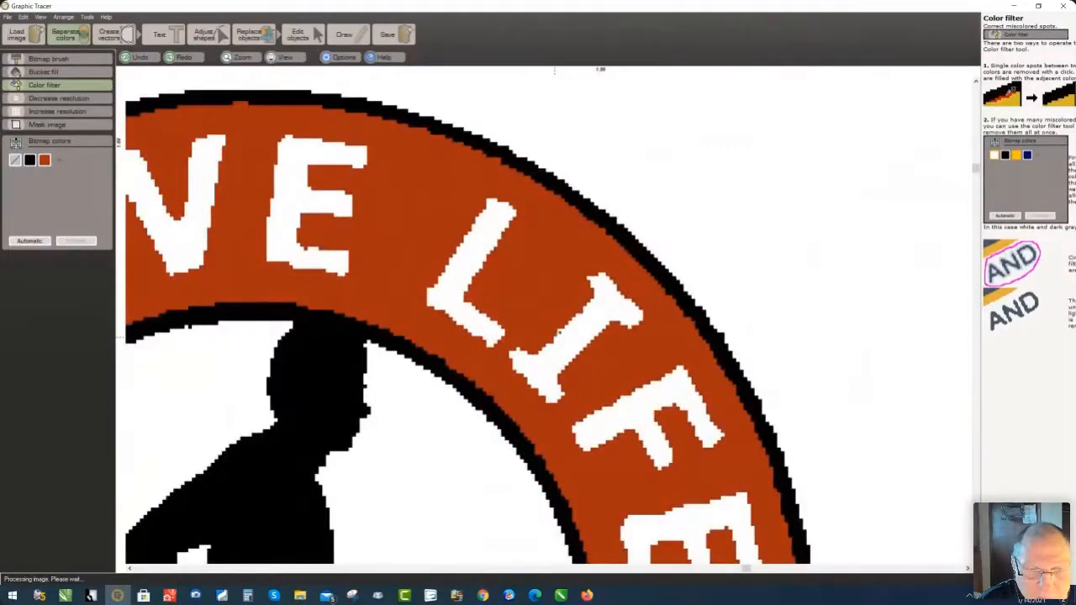
scroll(575, 379, "down", 3)
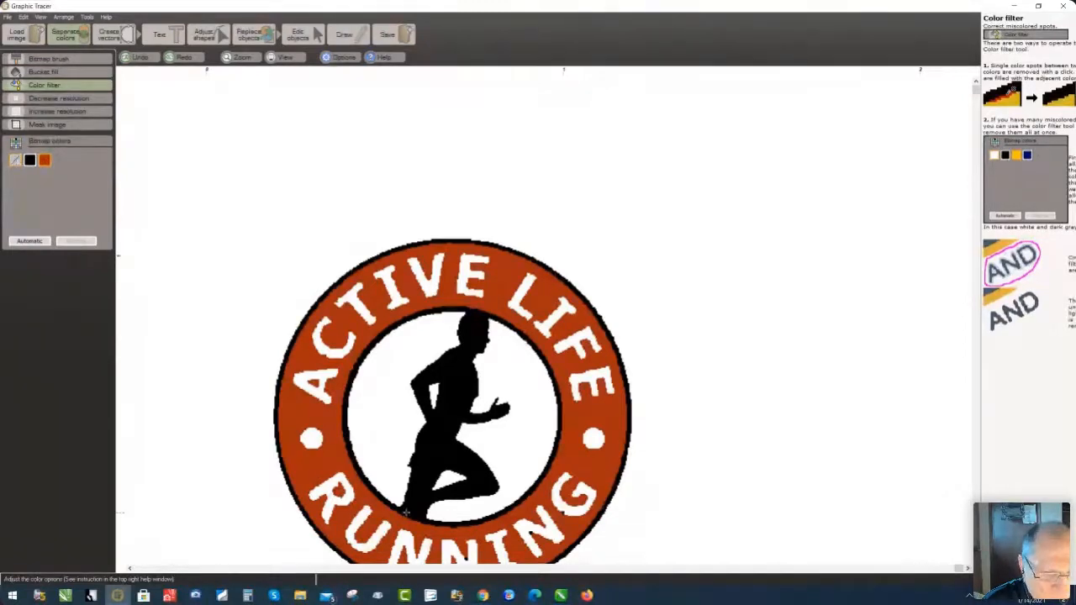
scroll(529, 524, "up", 2)
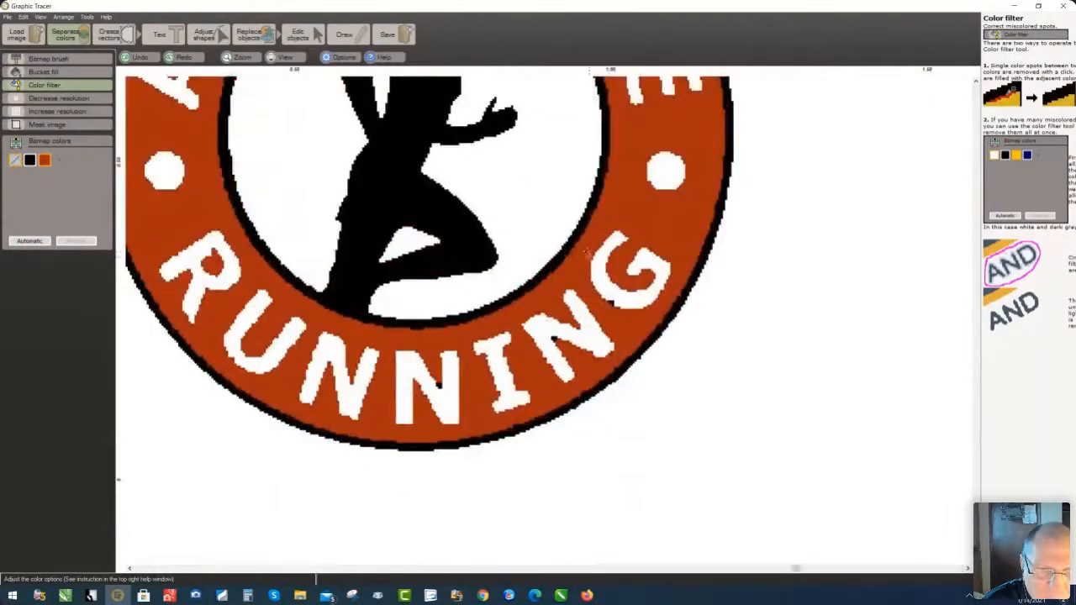
mouse_move(610, 286)
left_mouse_down()
mouse_move(433, 357)
mouse_move(420, 392)
mouse_move(483, 398)
mouse_move(551, 377)
mouse_move(619, 337)
mouse_move(628, 290)
left_mouse_up()
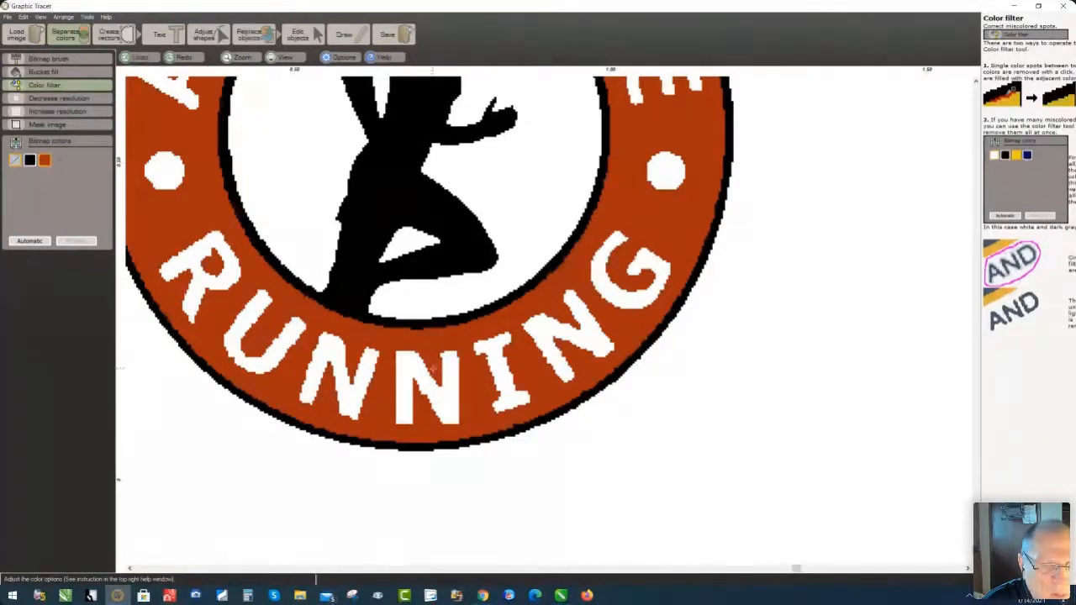
scroll(548, 320, "down", 2)
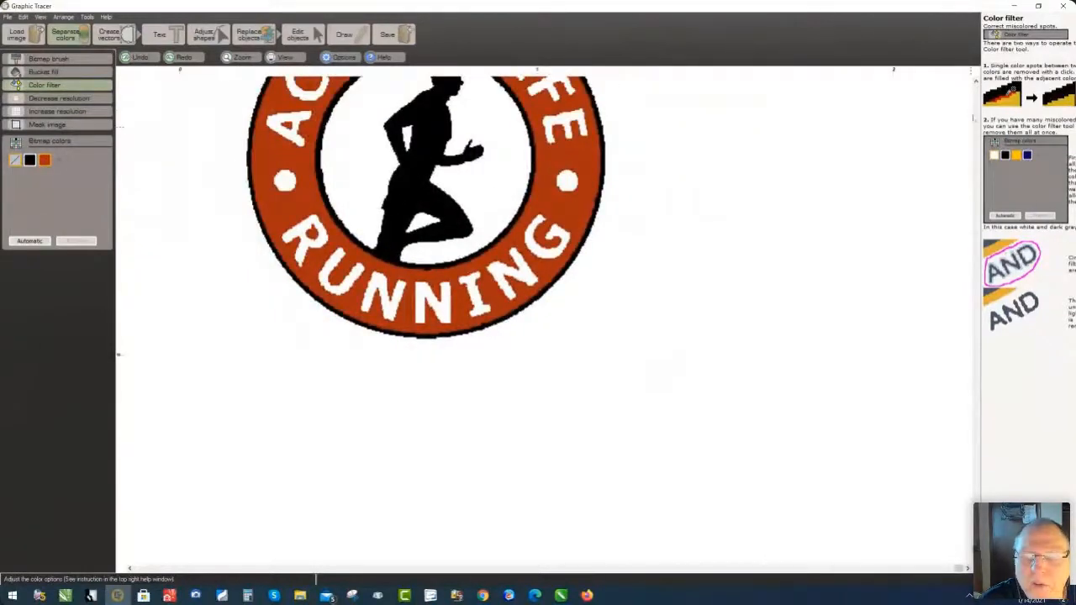
left_click(976, 80)
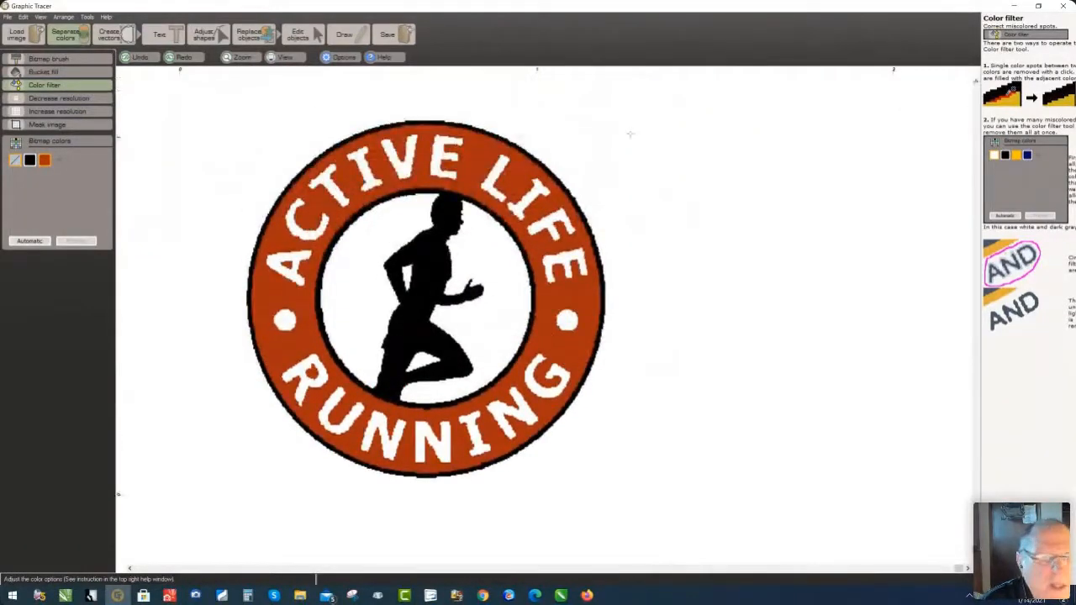
Convert the cleaned logo to vectors and inspect the traced edges of the ACTIVE LIFE lettering
left_click(117, 39)
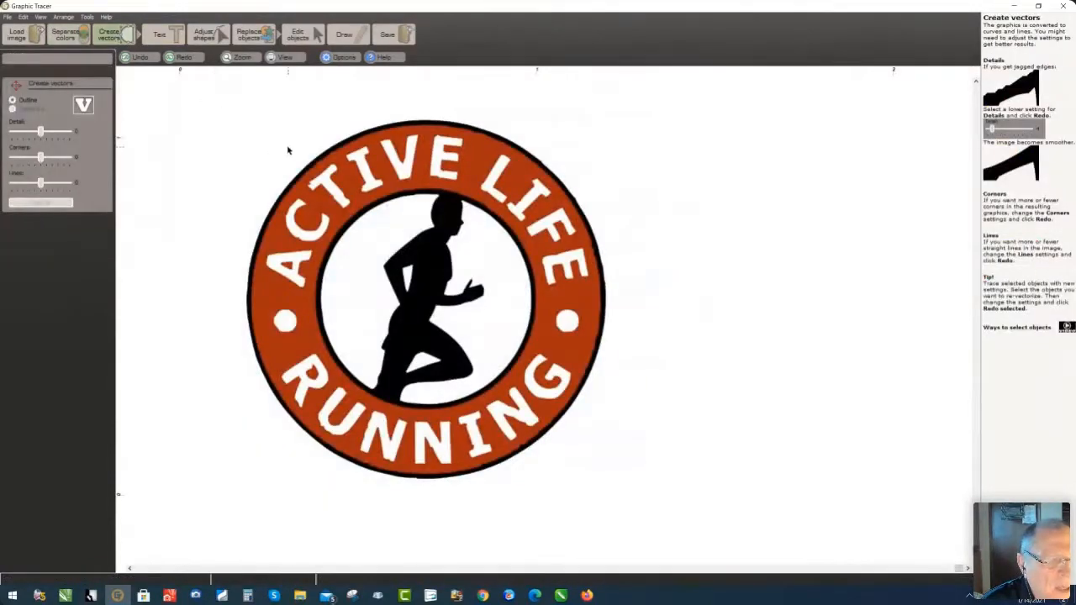
scroll(549, 323, "up", 3)
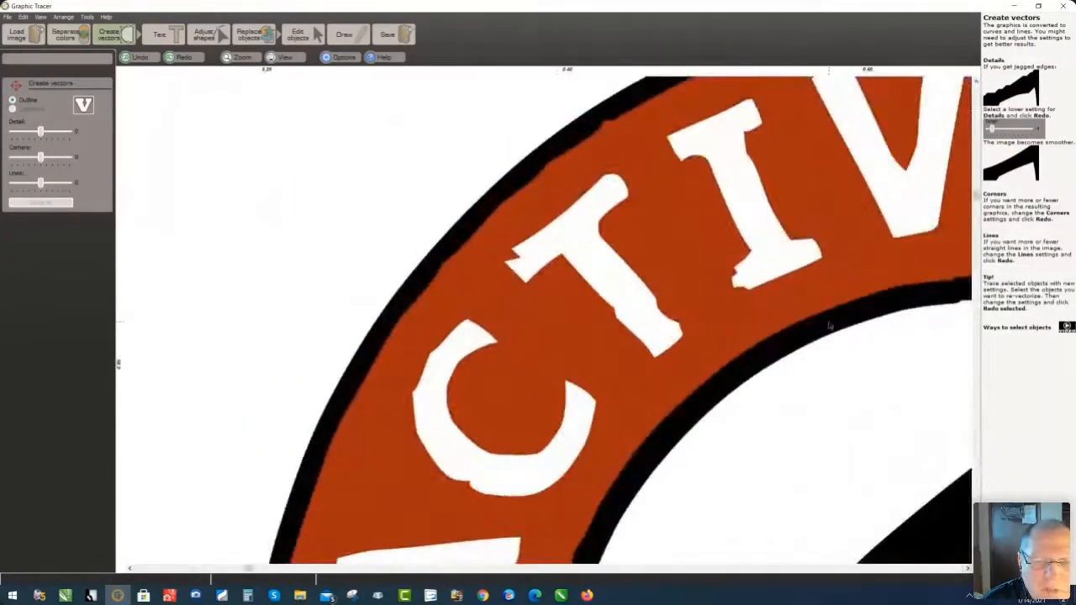
scroll(776, 293, "up", 3)
scroll(550, 323, "down", 5)
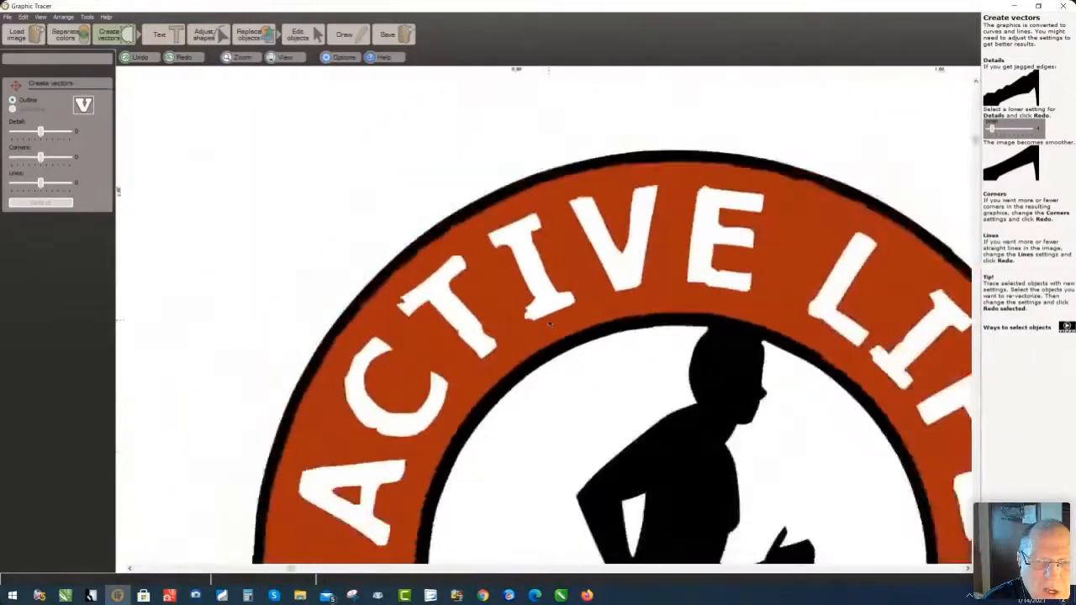
scroll(550, 322, "down", 4)
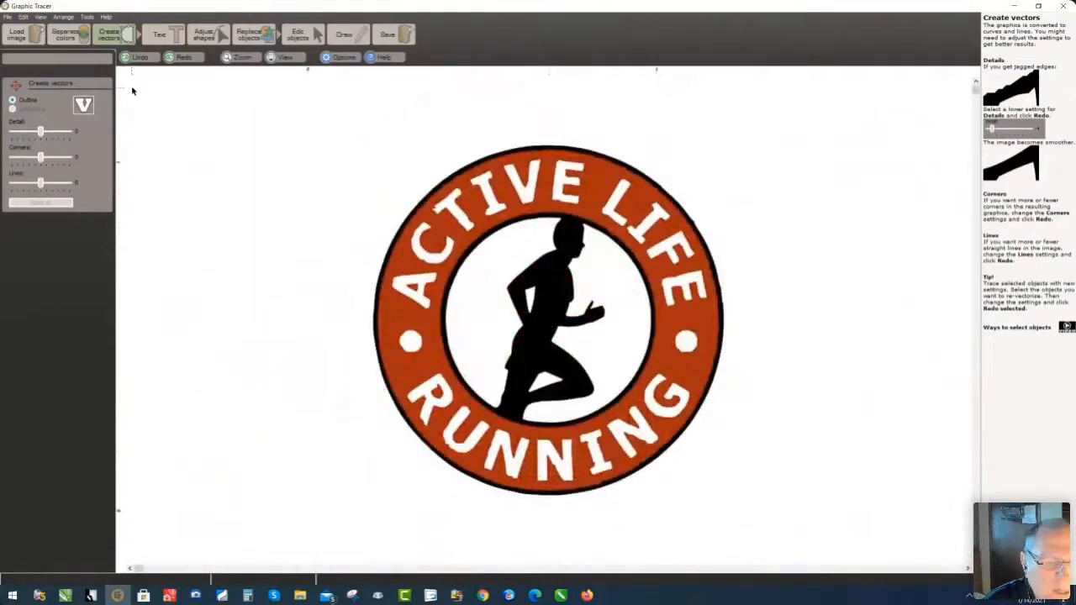
Start font identification on the ACTIVE LIFE letters and exclude the stray shape below them that is not text
left_click(160, 34)
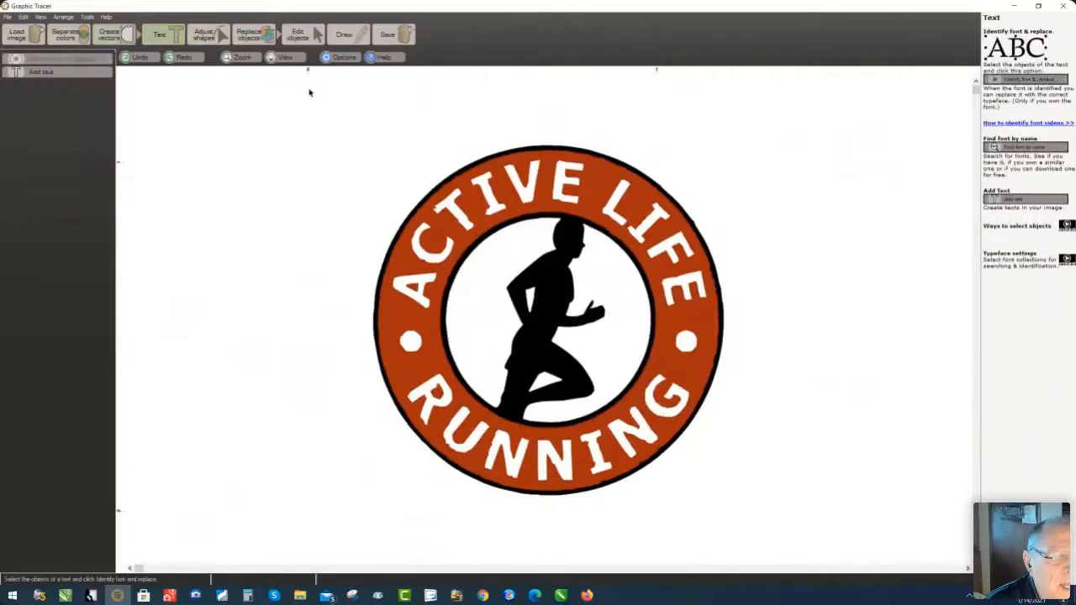
left_click_drag(358, 86, 732, 320)
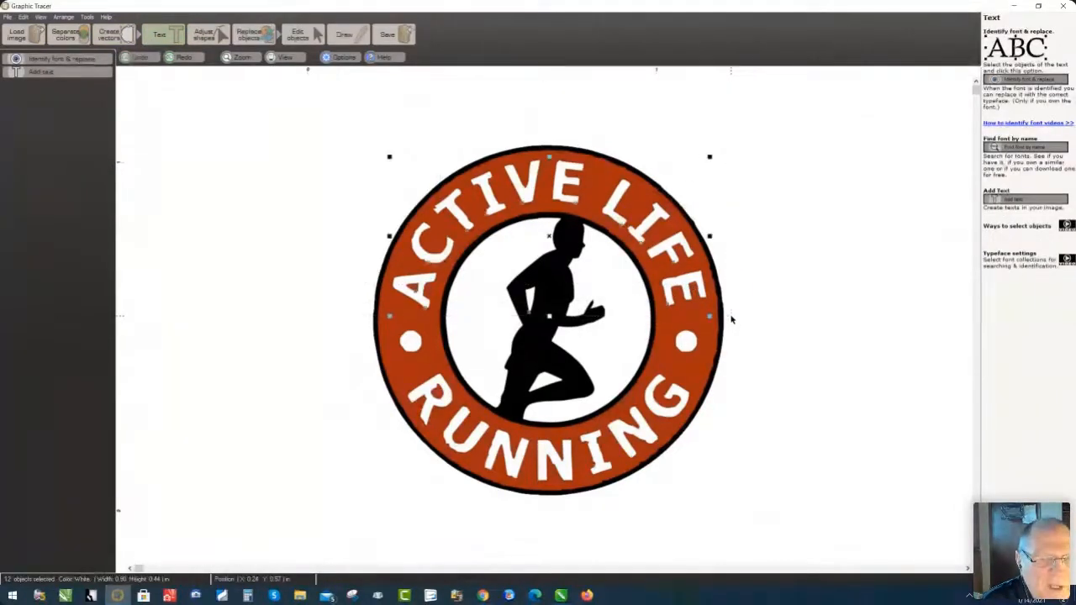
left_click(61, 58)
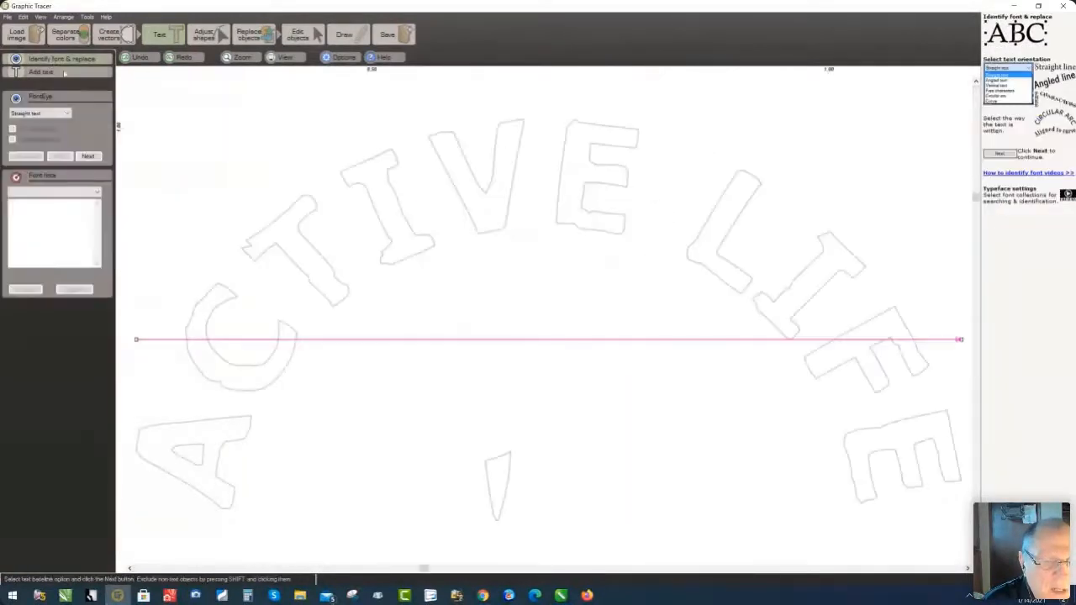
left_click(504, 457, "shift")
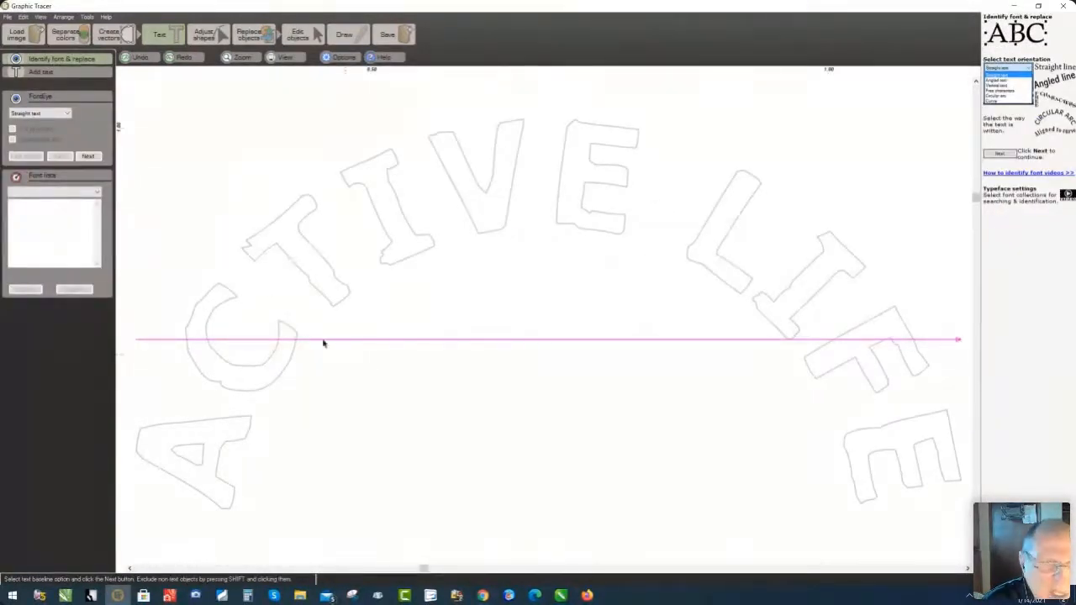
Set the text orientation to Circular arc, fit the arc to the letters' baseline, and search for the matching font
left_click(42, 112)
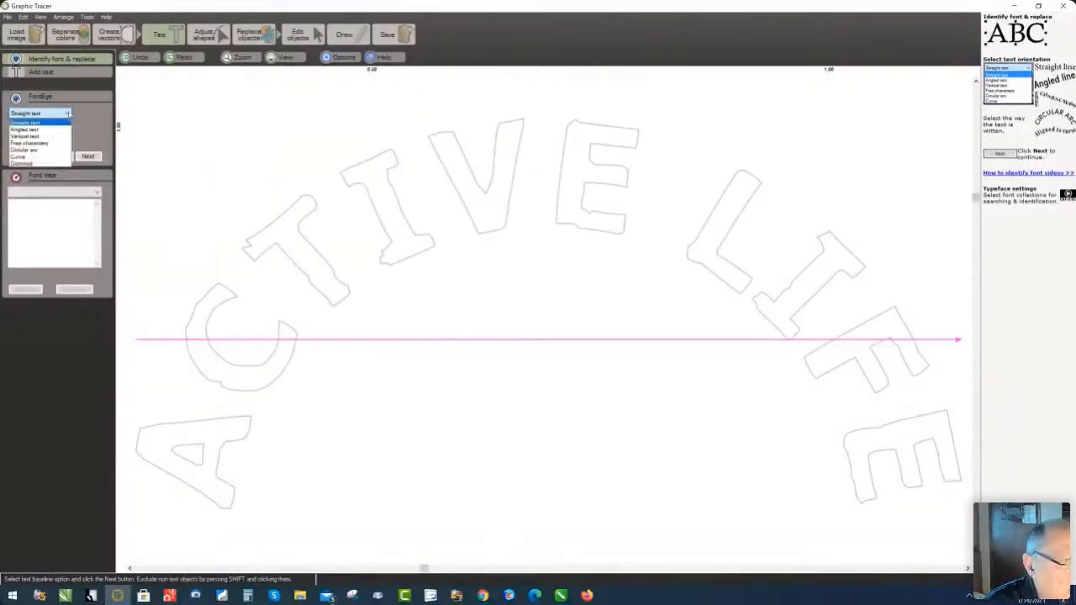
left_click(54, 150)
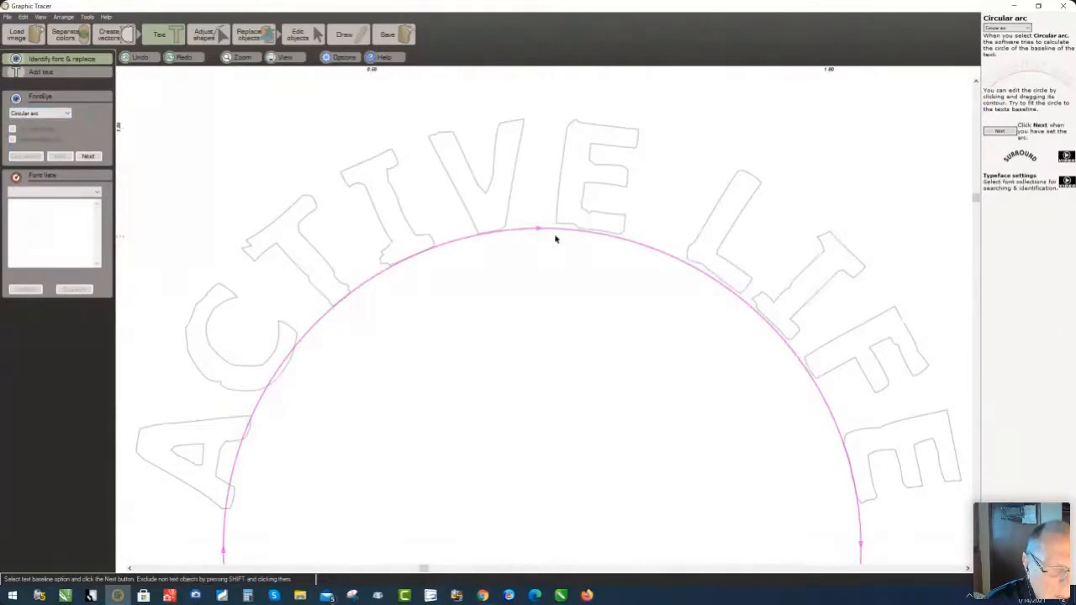
left_click_drag(561, 229, 561, 228)
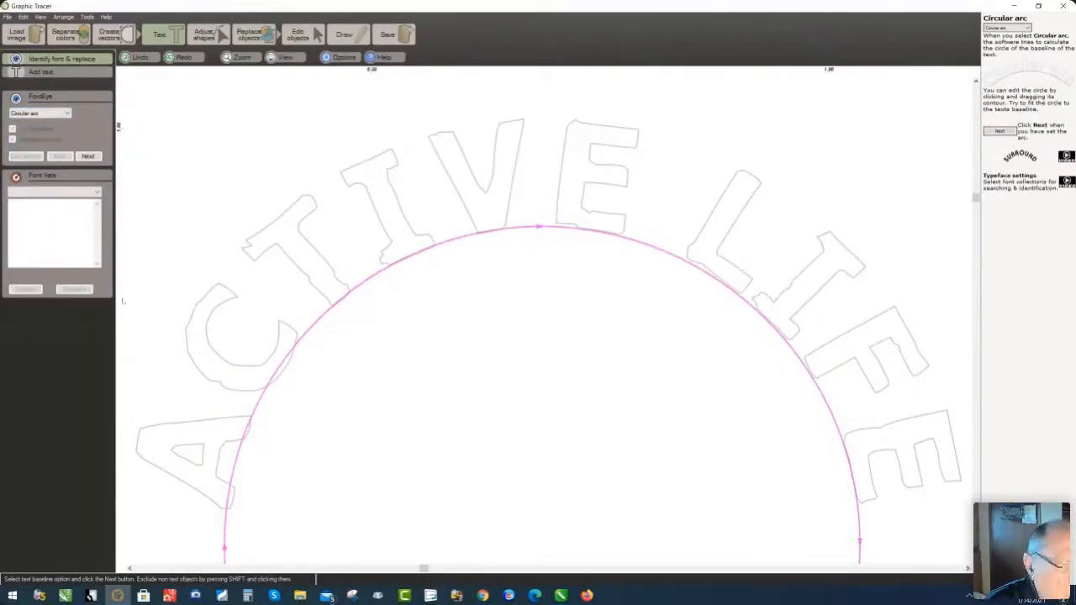
left_click(88, 157)
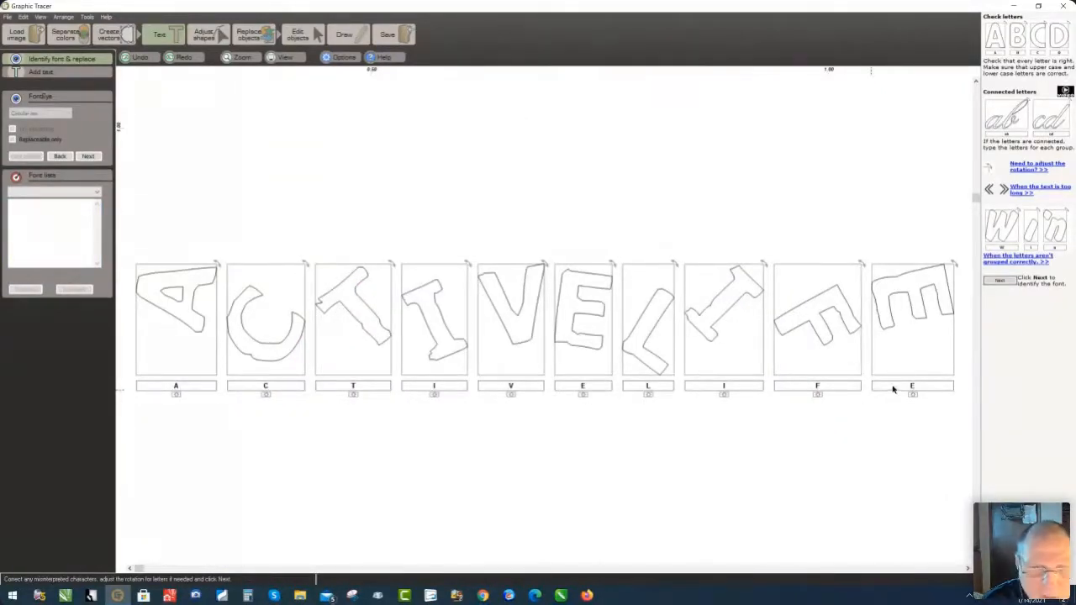
left_click(88, 157)
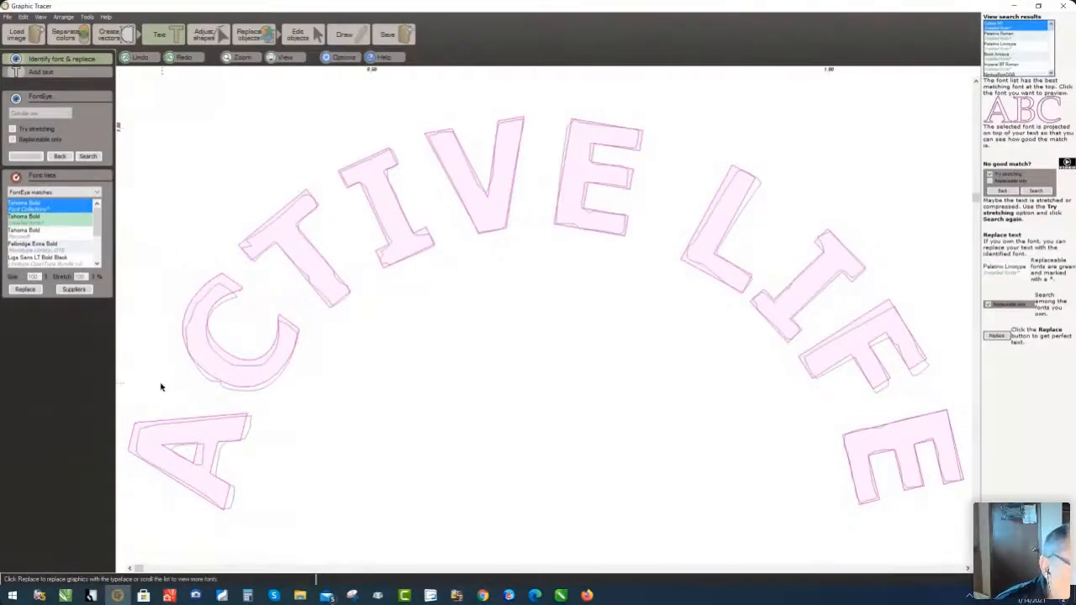
Try to align the projected letter A of ACTIVE with its traced outline
left_click(207, 460)
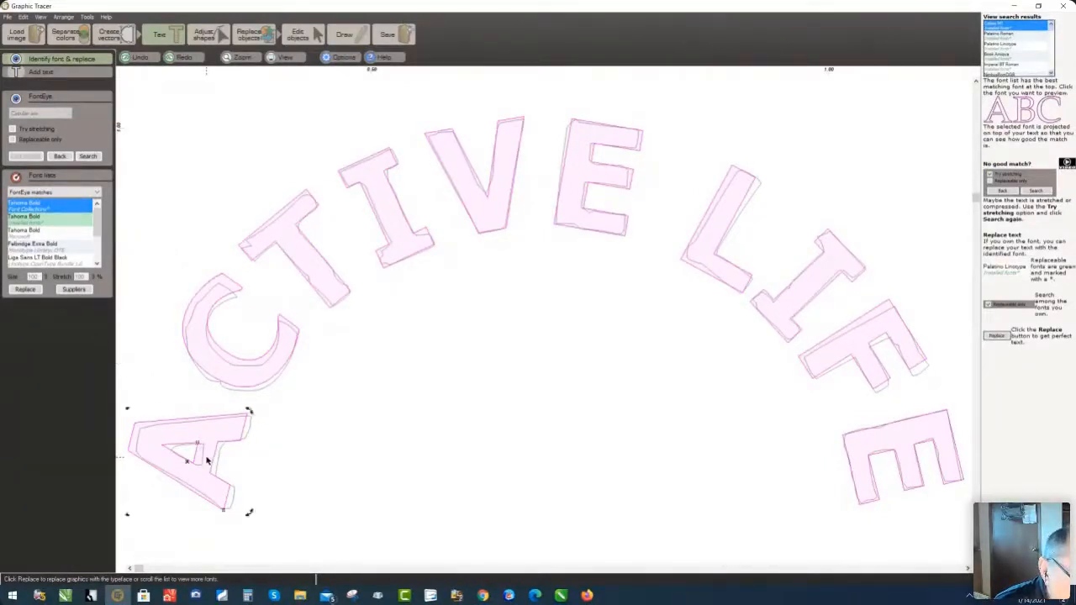
key("Tab")
left_click(206, 460)
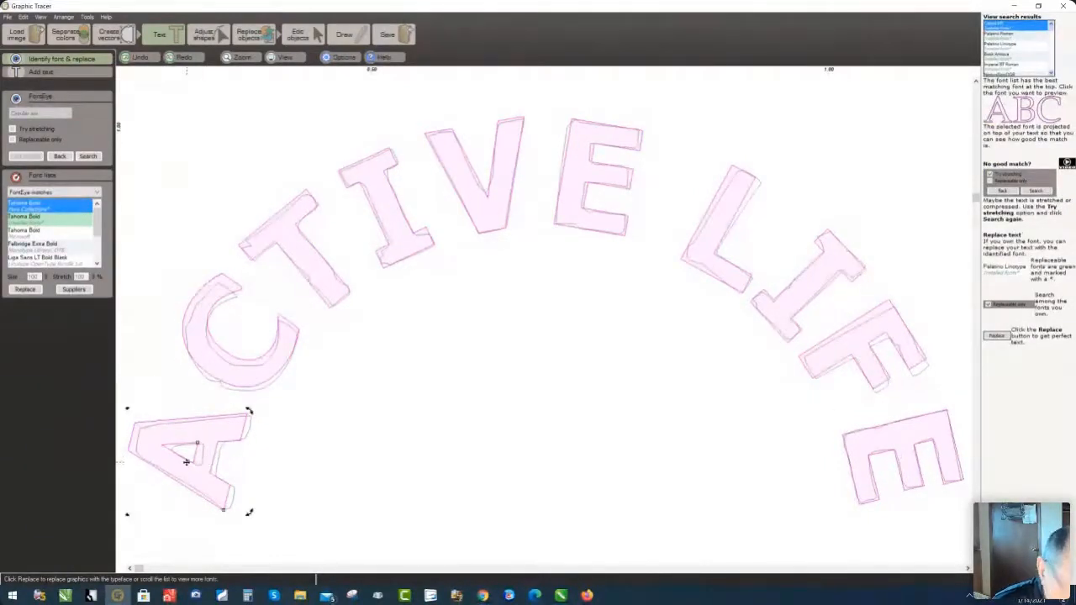
left_click(187, 461)
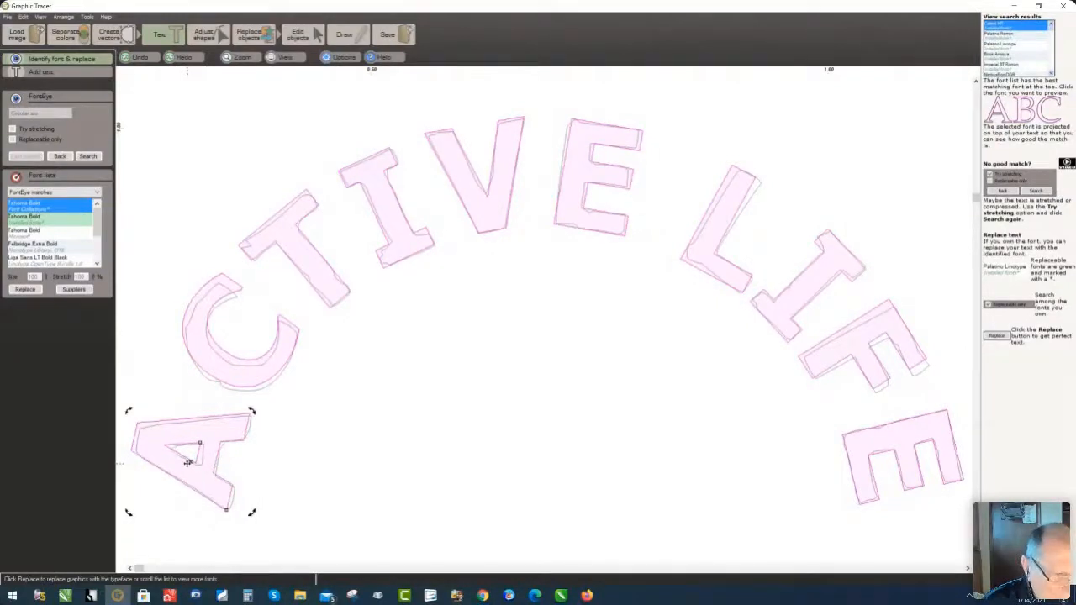
left_click_drag(188, 464, 191, 463)
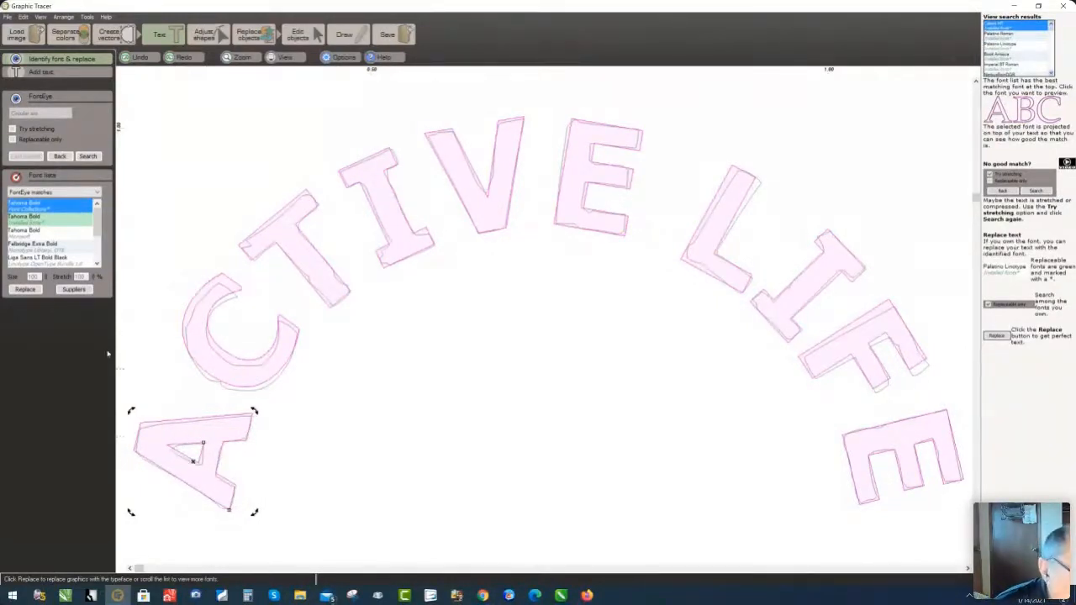
Reduce the size of the projected ACTIVE LIFE text to 97 percent
left_click(47, 280)
left_click(46, 279)
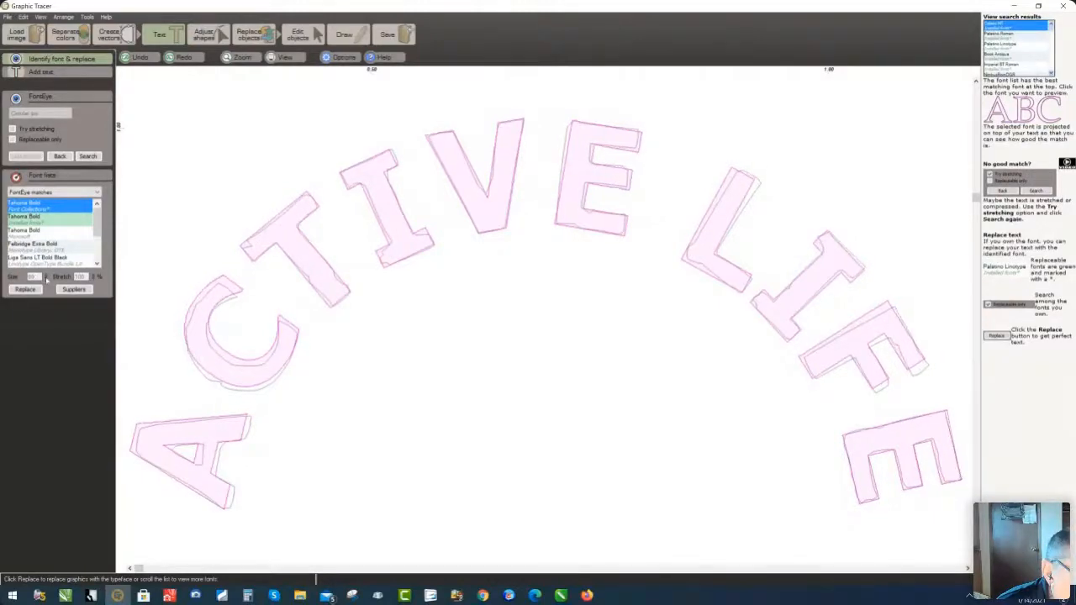
left_click(47, 280)
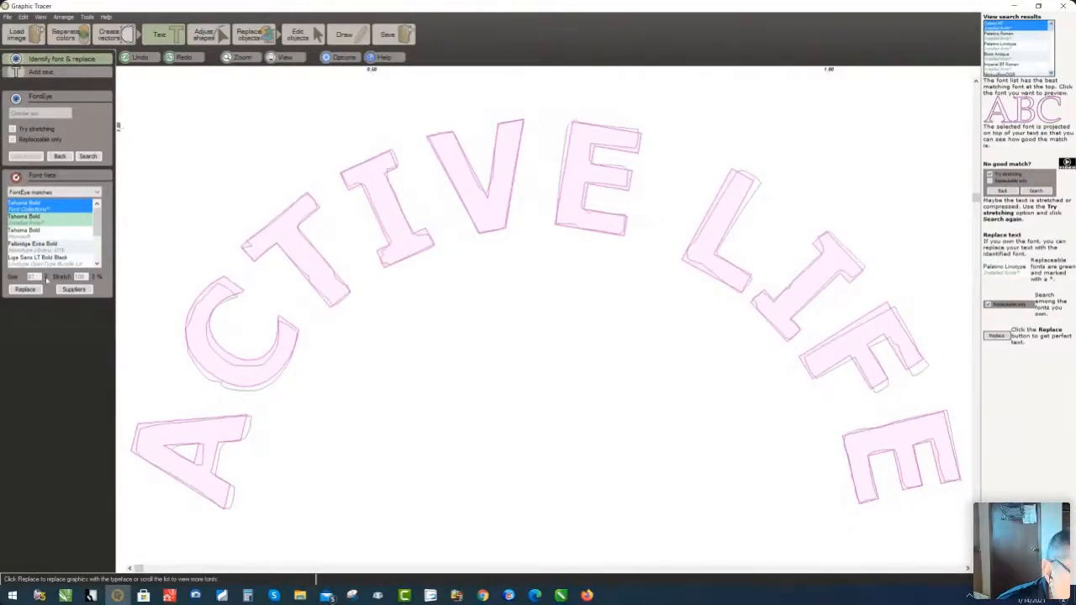
Align the projected letters A, C and E of ACTIVE with their traced outlines
left_click(212, 440)
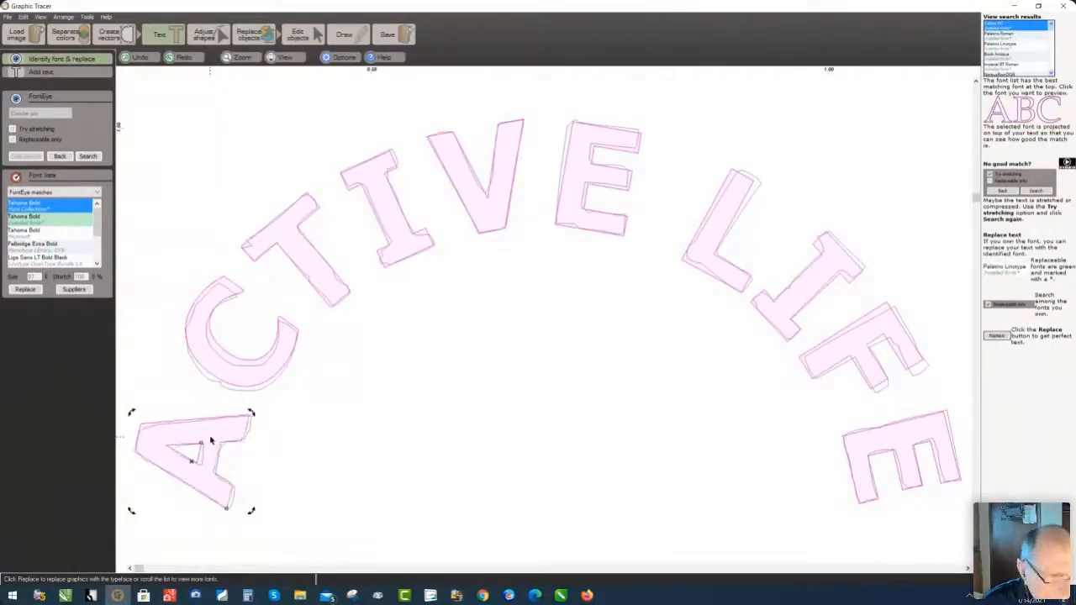
left_click(241, 375)
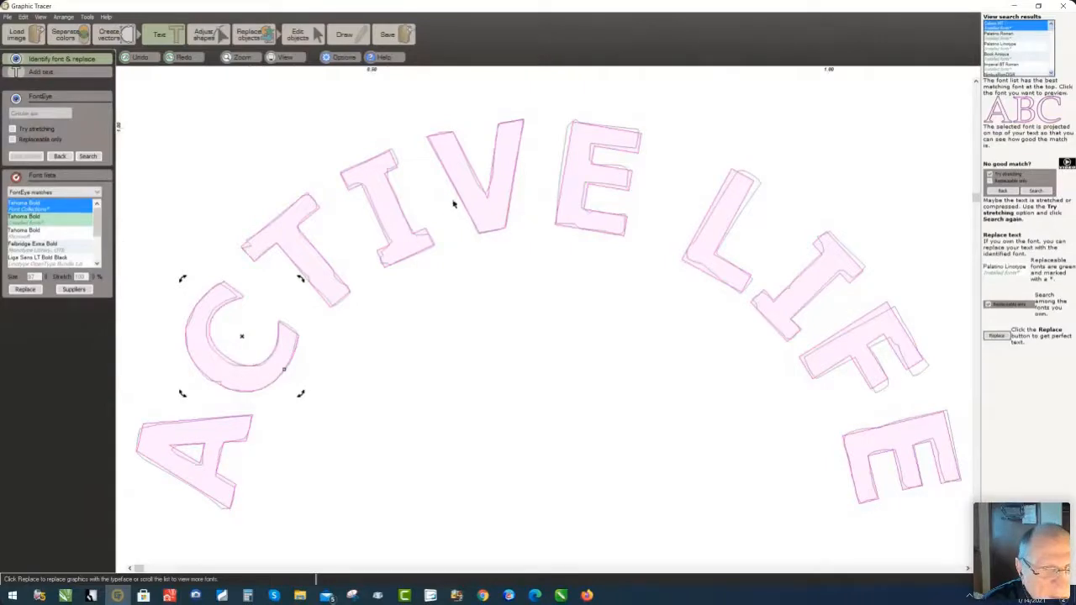
left_click(588, 181)
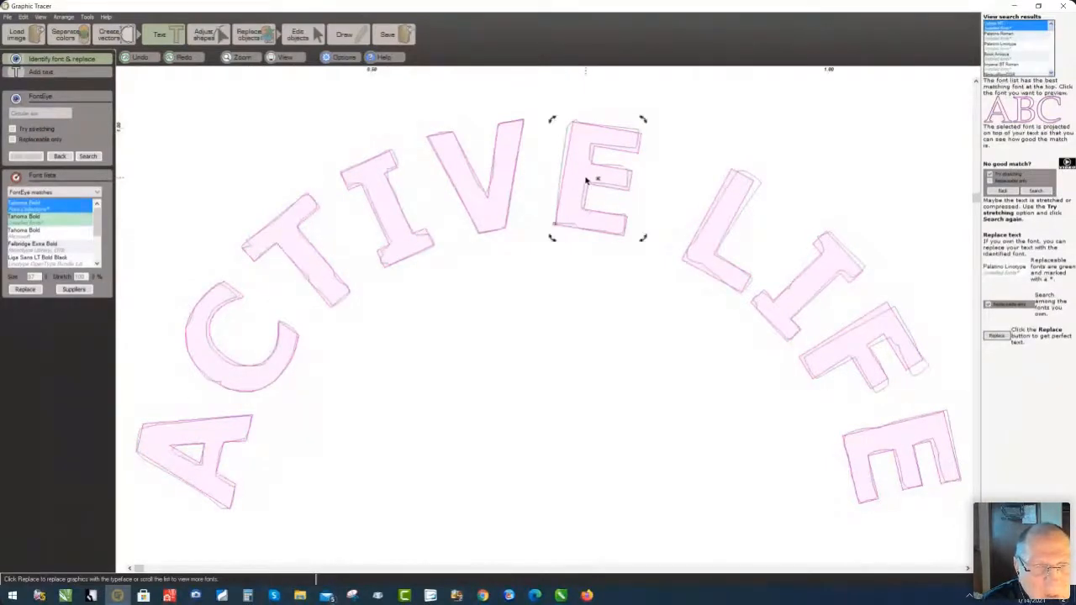
left_click(552, 118)
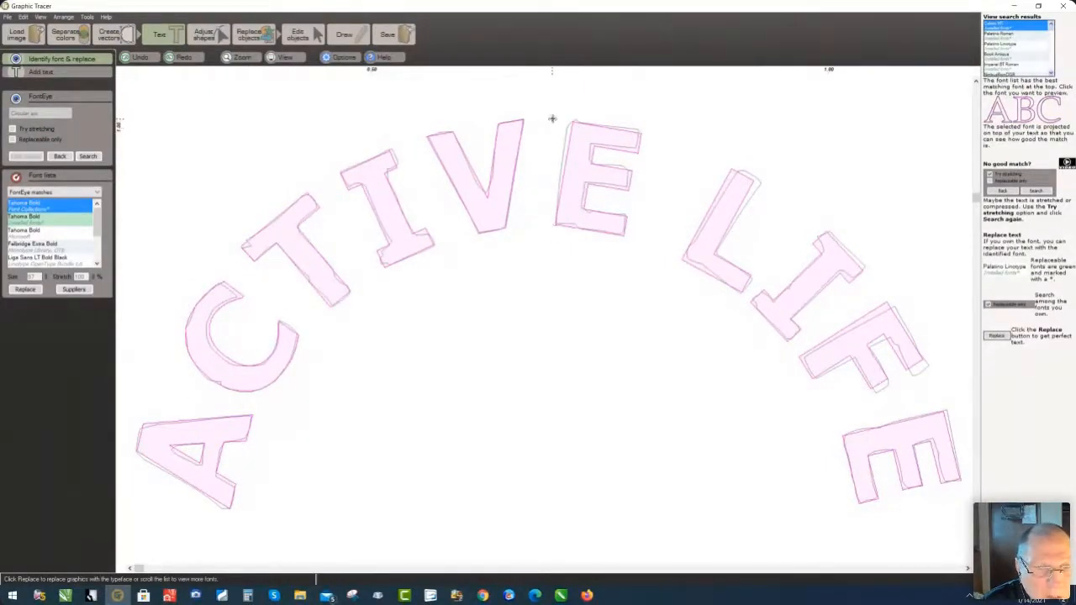
left_click_drag(553, 118, 552, 121)
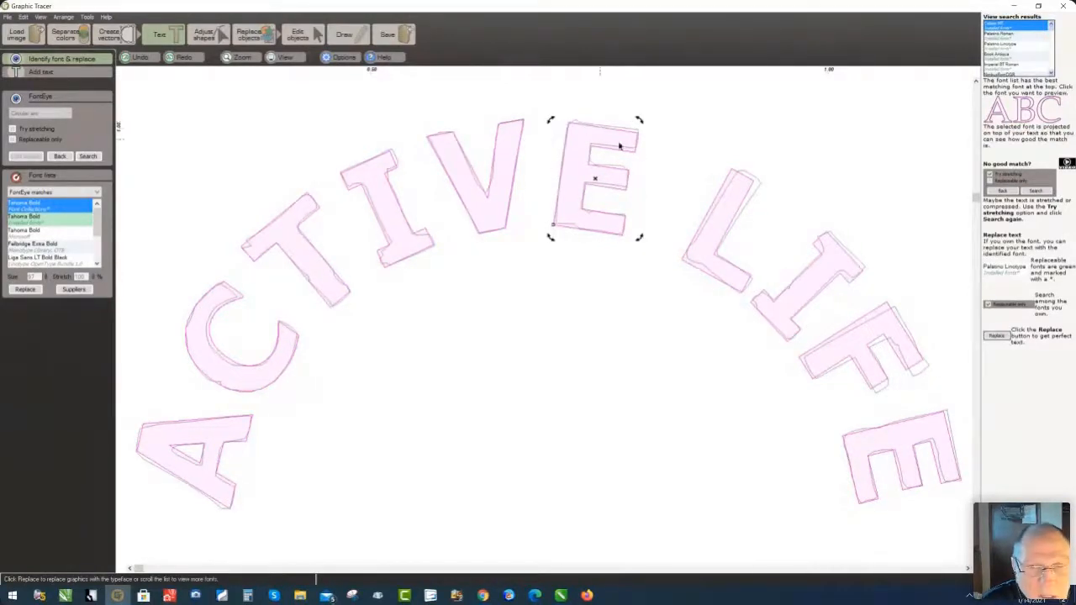
Align the projected letters L and I of LIFE with their traced outlines
left_click(723, 212)
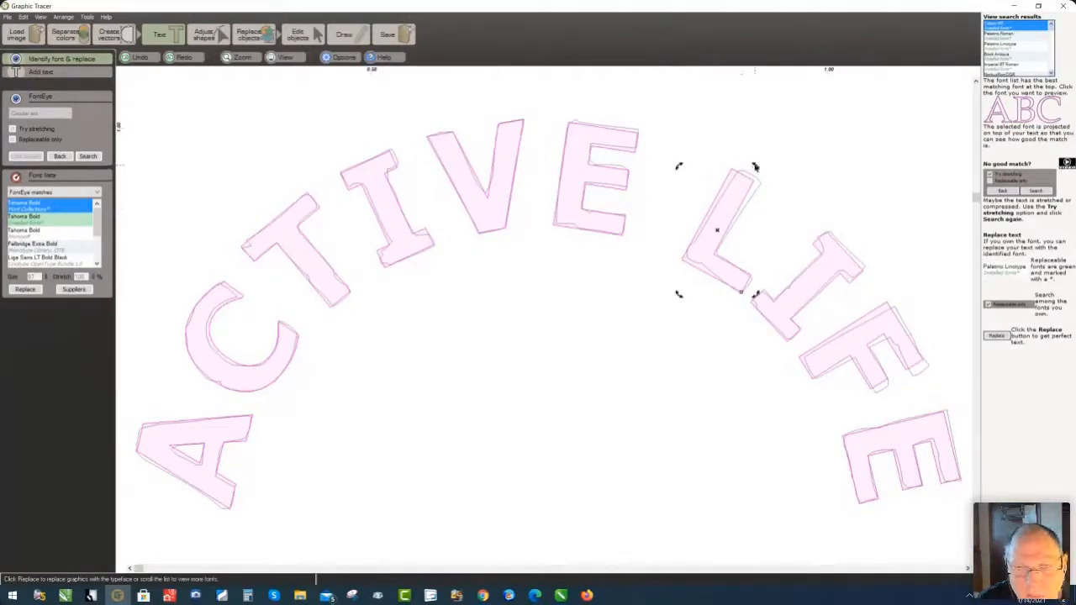
left_click_drag(757, 166, 763, 168)
left_click(811, 284)
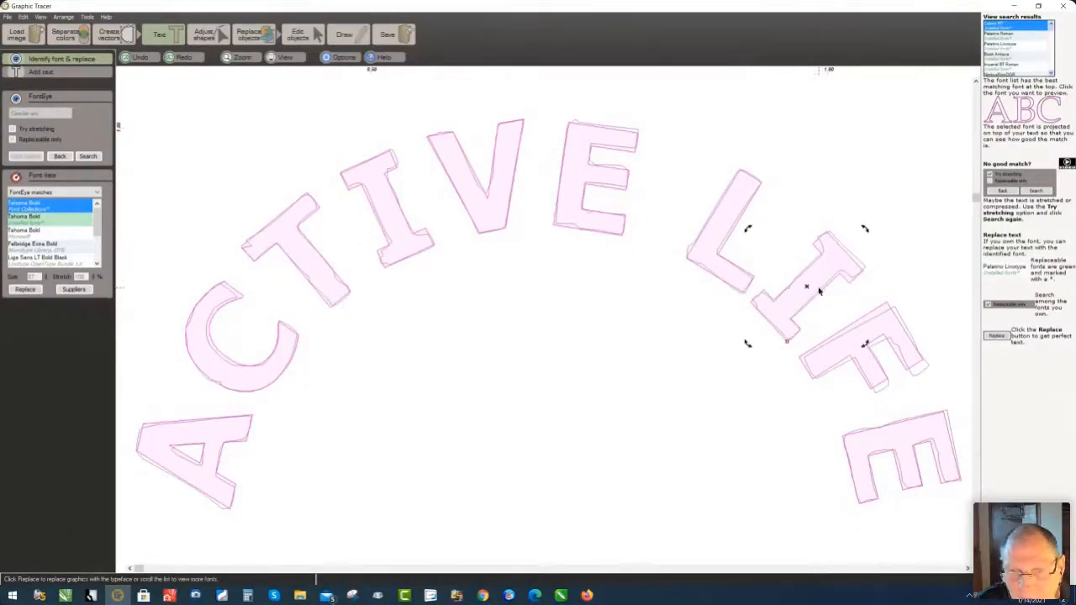
left_click(814, 286)
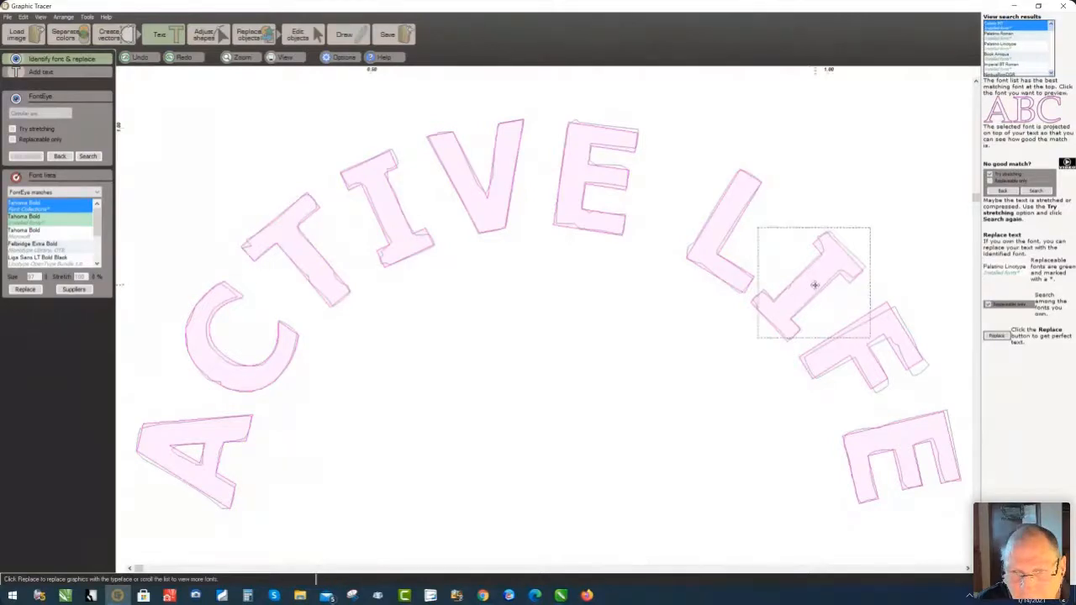
left_click(815, 285)
left_click_drag(815, 285, 810, 288)
Adjust the position and rotation of the projected F in LIFE to match its traced outline
left_click(873, 341)
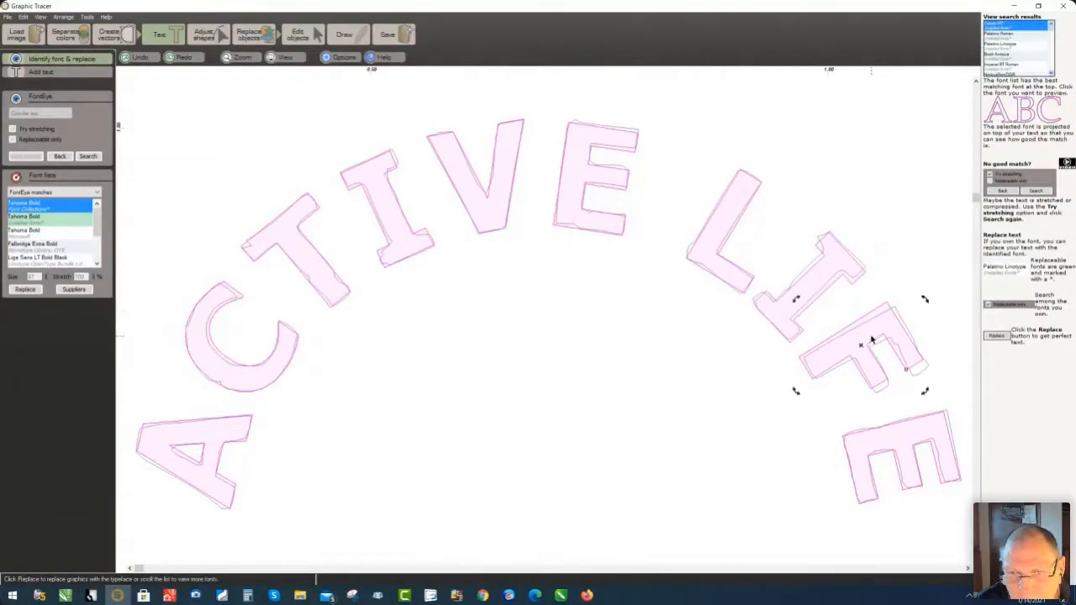
left_click(926, 301)
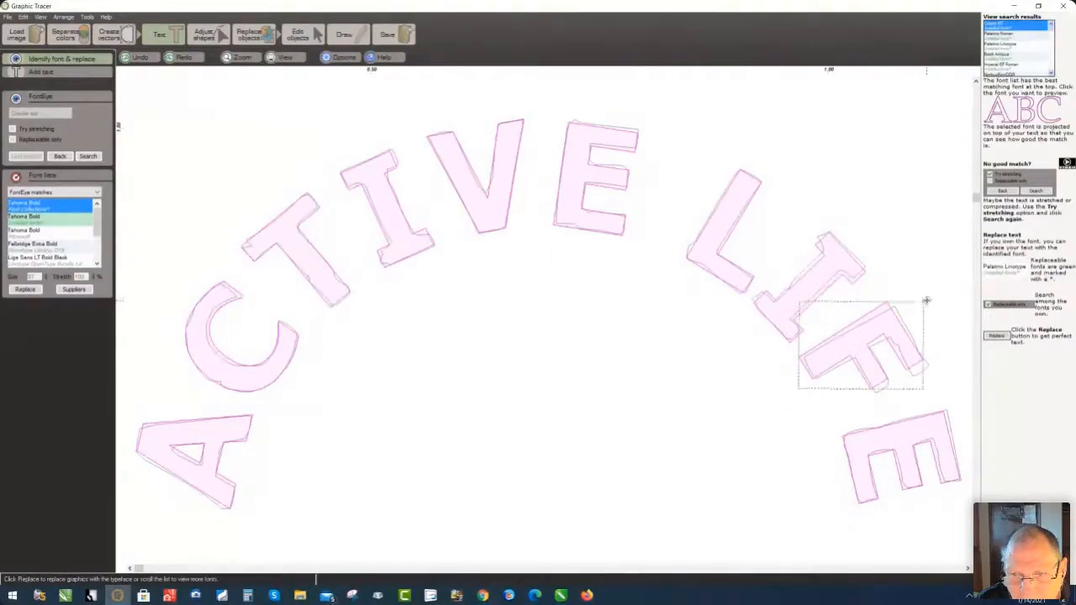
left_click(879, 344)
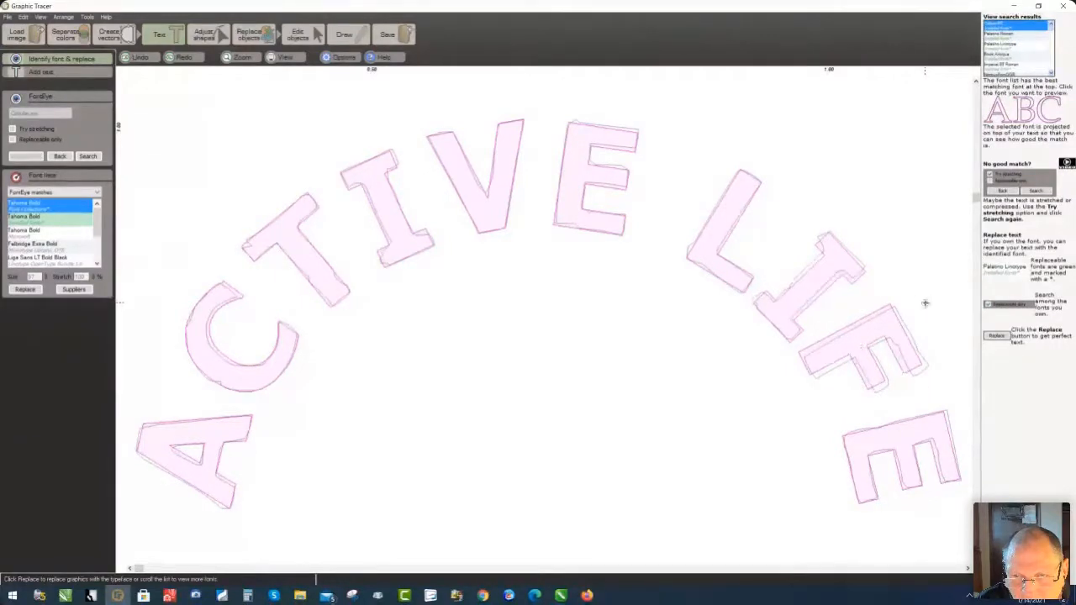
left_click(923, 301)
left_click(797, 392)
left_click_drag(798, 393, 820, 386)
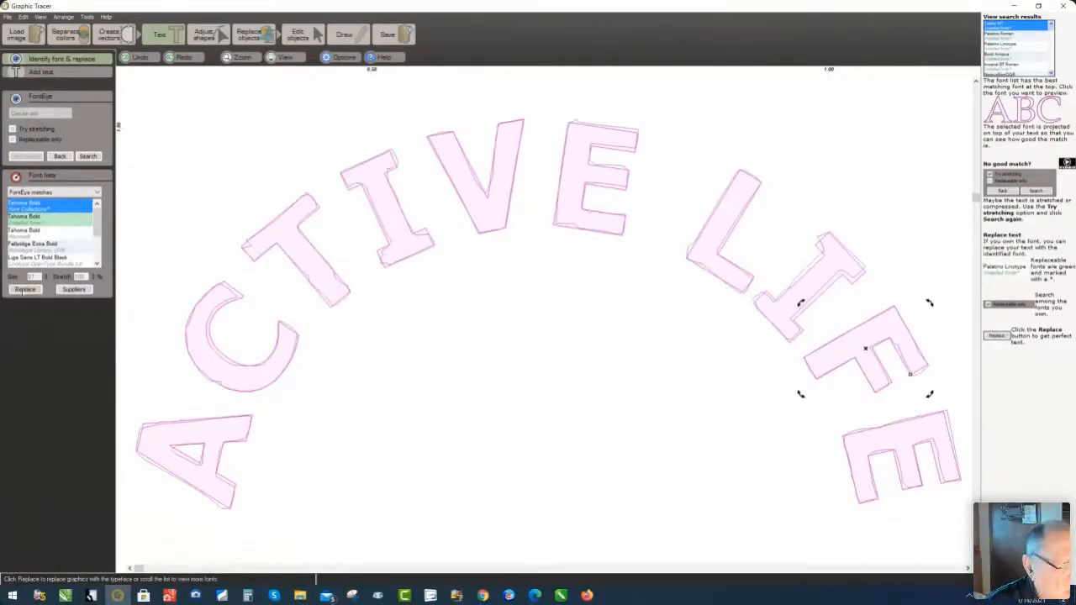
Replace the traced ACTIVE LIFE lettering with the matched Tahoma Bold font and compare it with the original tracing
left_click(24, 289)
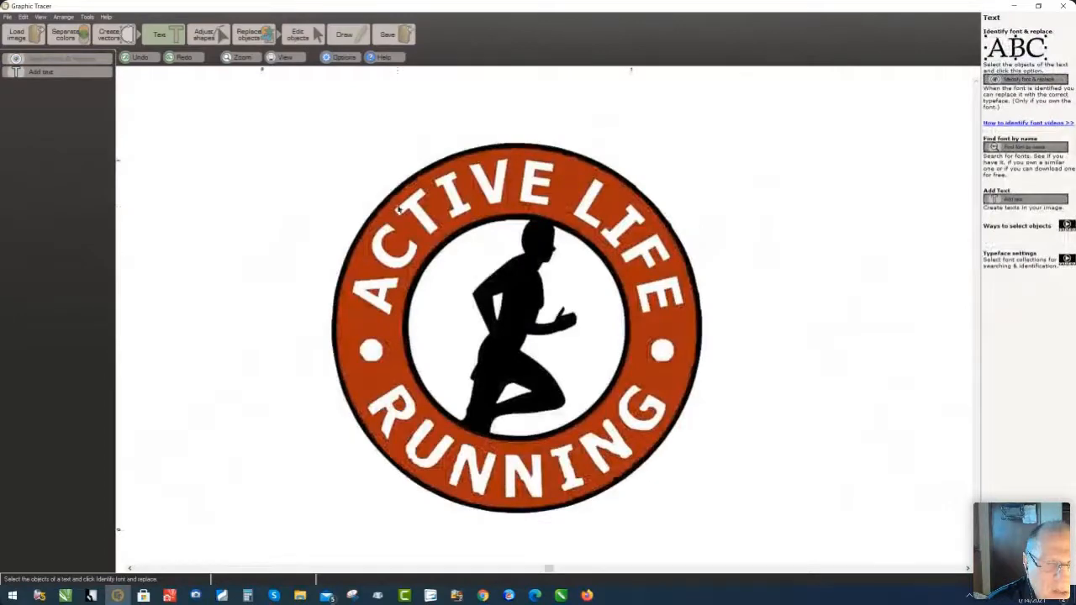
scroll(547, 319, "up", 3)
scroll(548, 323, "down", 2)
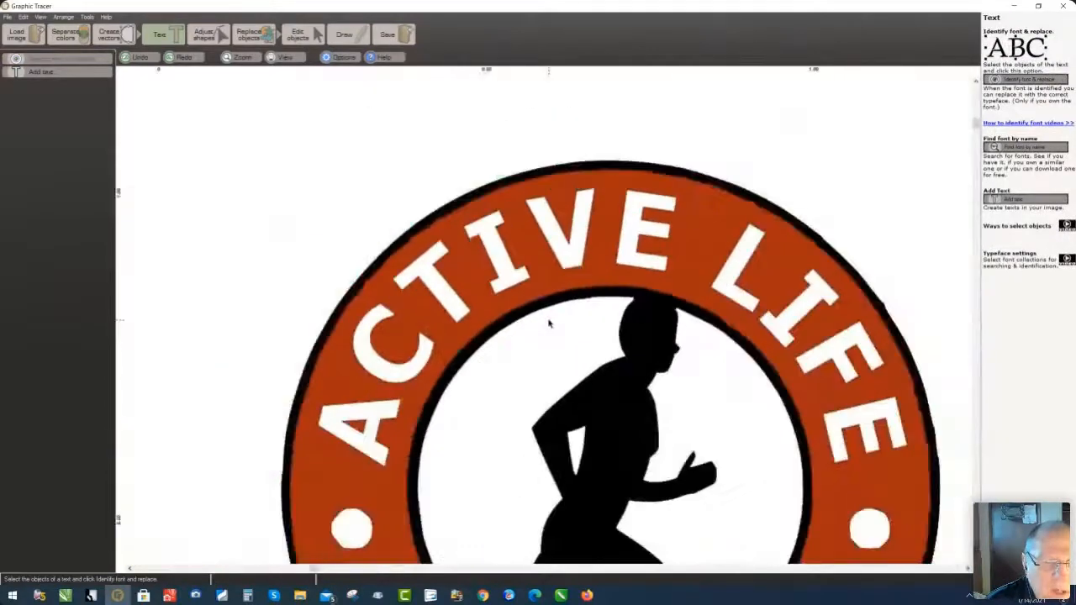
left_click(136, 57)
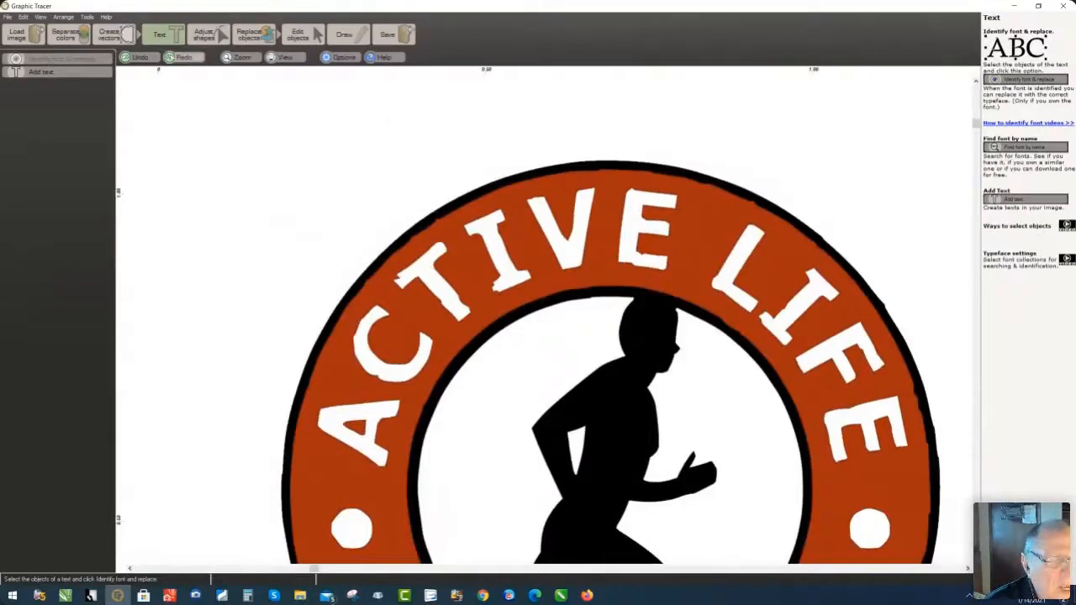
left_click(186, 58)
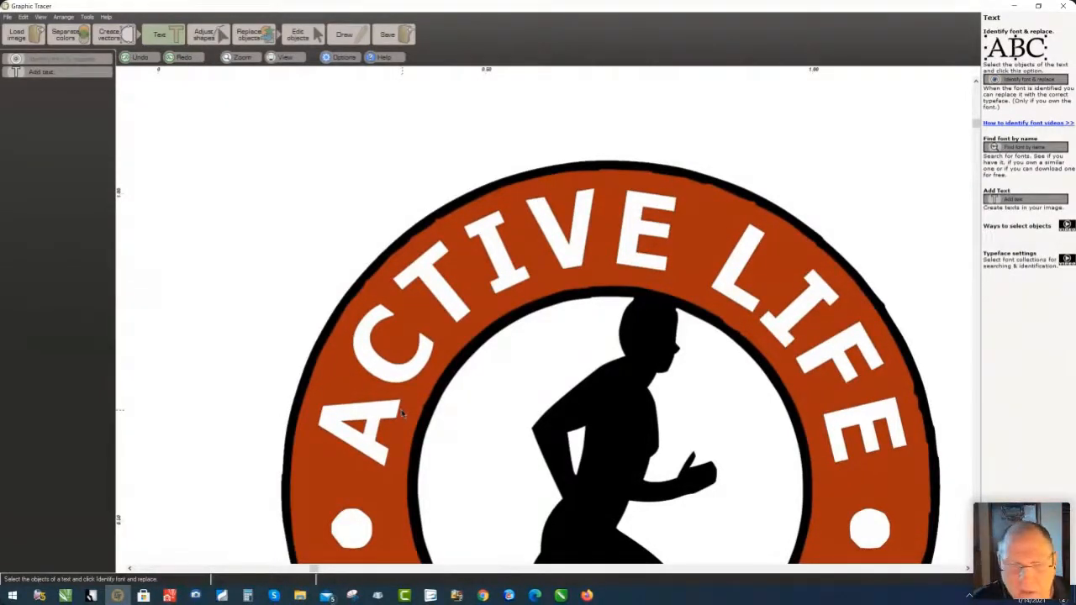
Start font identification on the RUNNING letters and exclude the stray shape above them that is not text
scroll(402, 413, "down", 3)
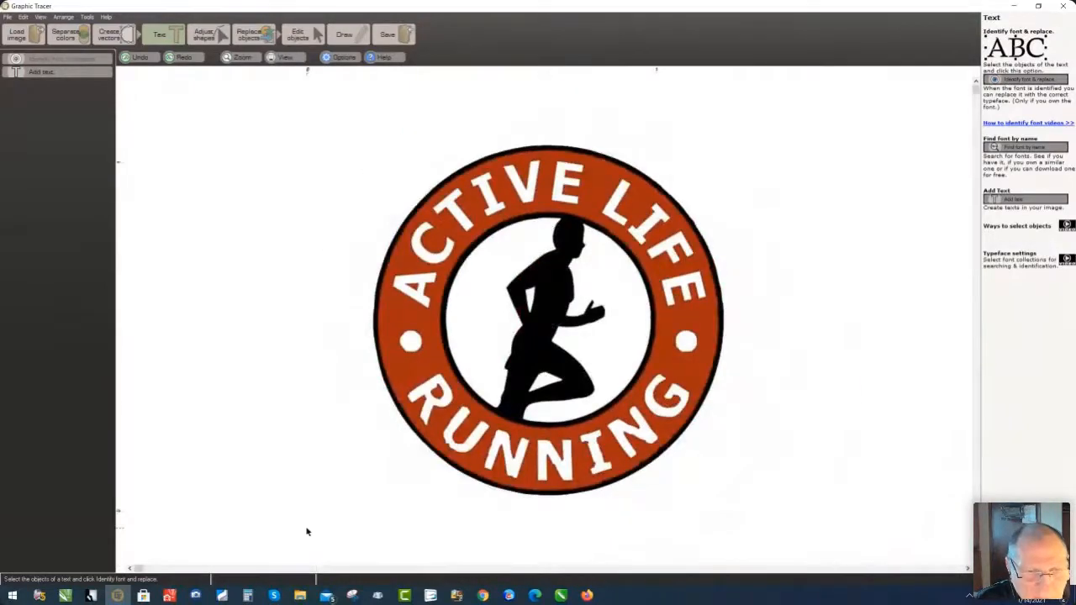
left_click_drag(307, 530, 757, 373)
left_click(76, 59)
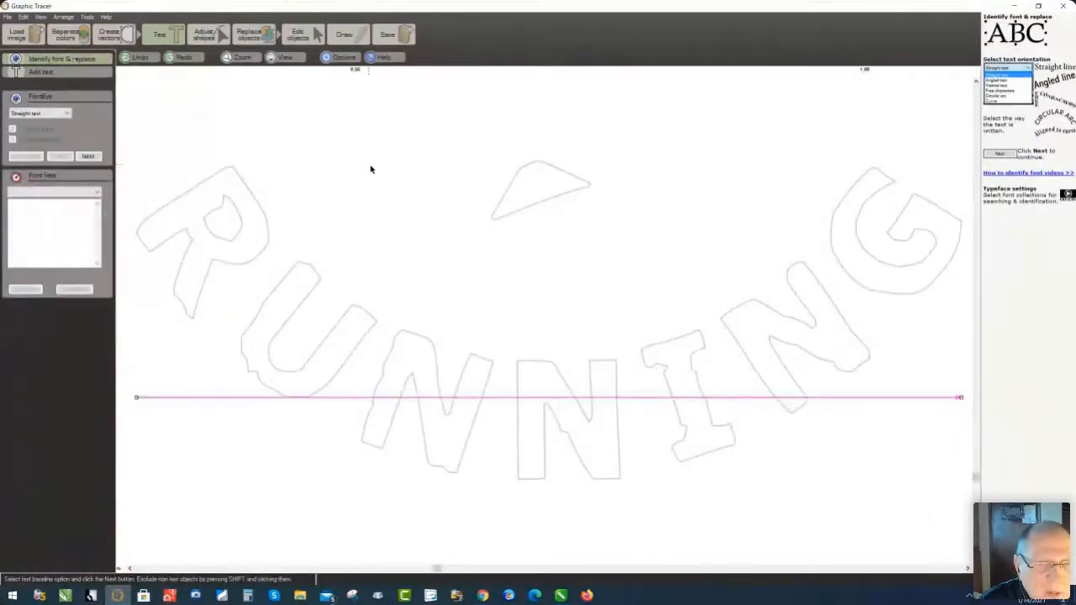
left_click(501, 202, "shift")
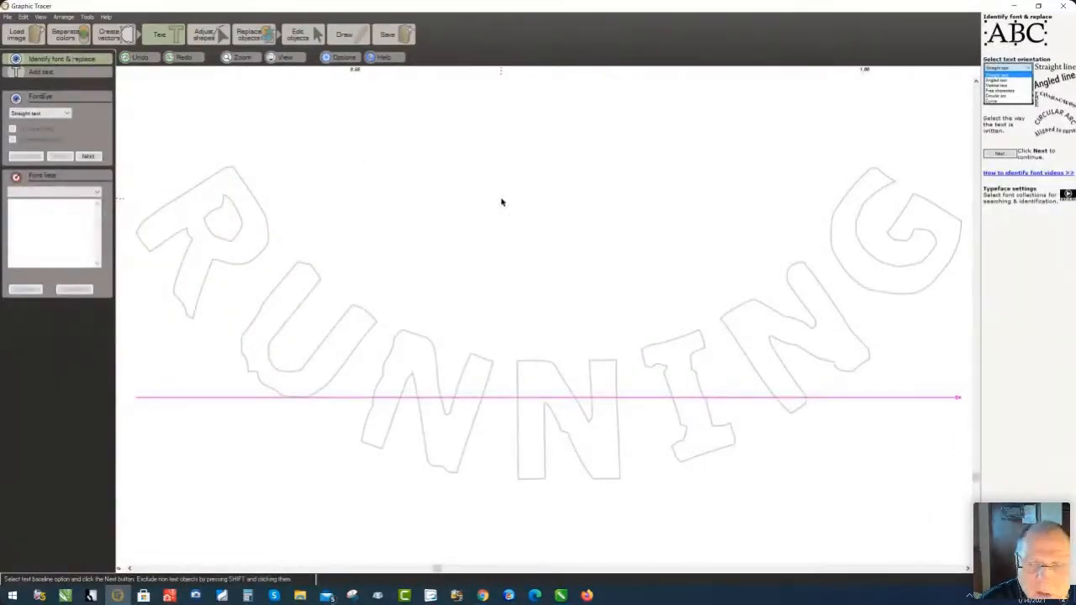
Set the text orientation to Circular arc, fit the arc to RUNNING's baseline, and reuse the last font search
left_click(67, 113)
left_click(71, 150)
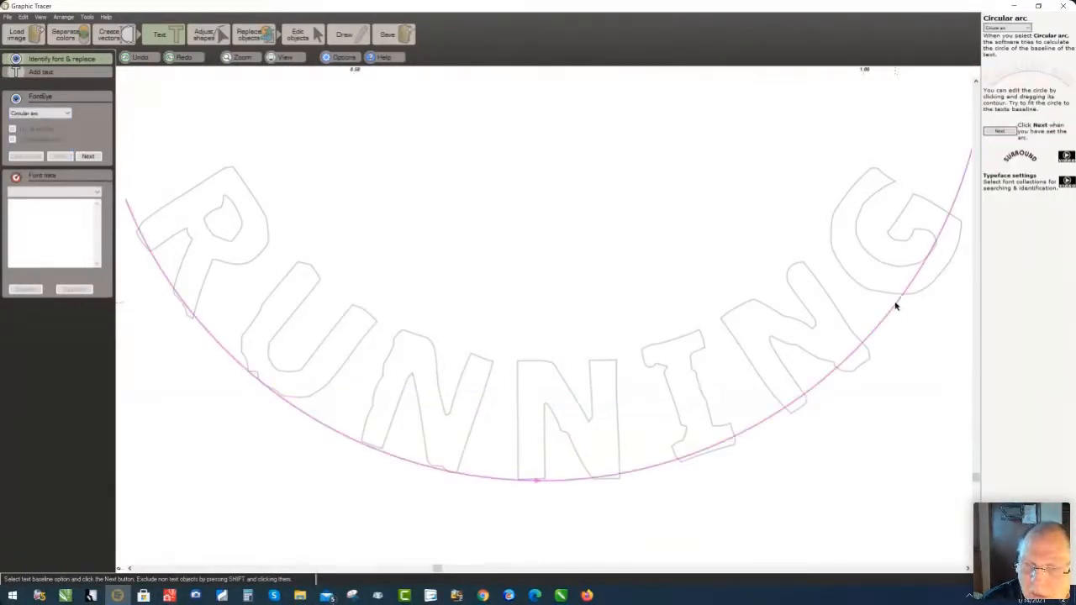
left_click_drag(895, 307, 915, 314)
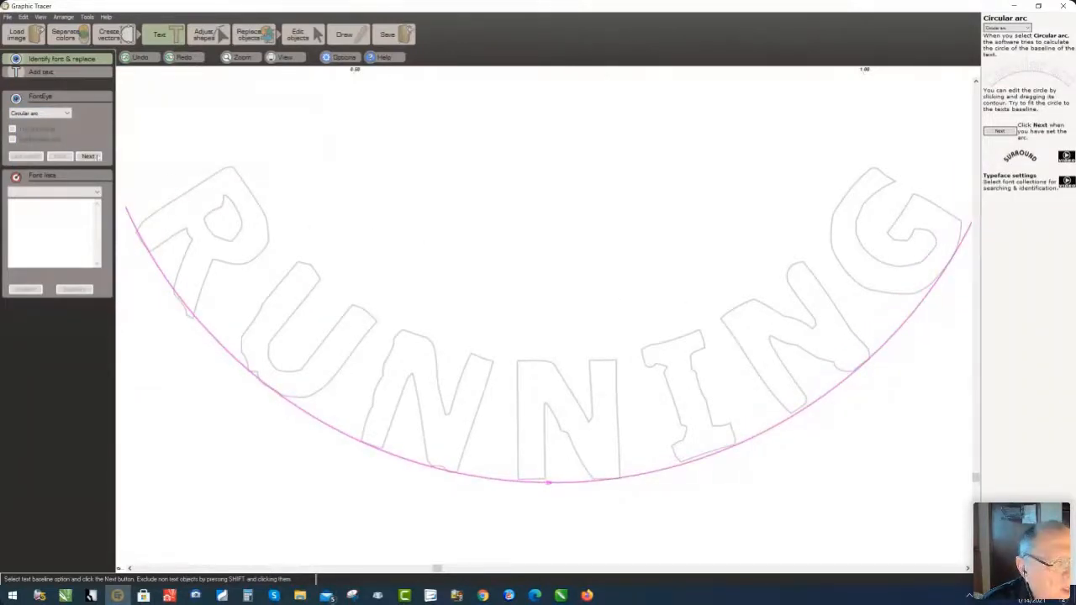
left_click(90, 156)
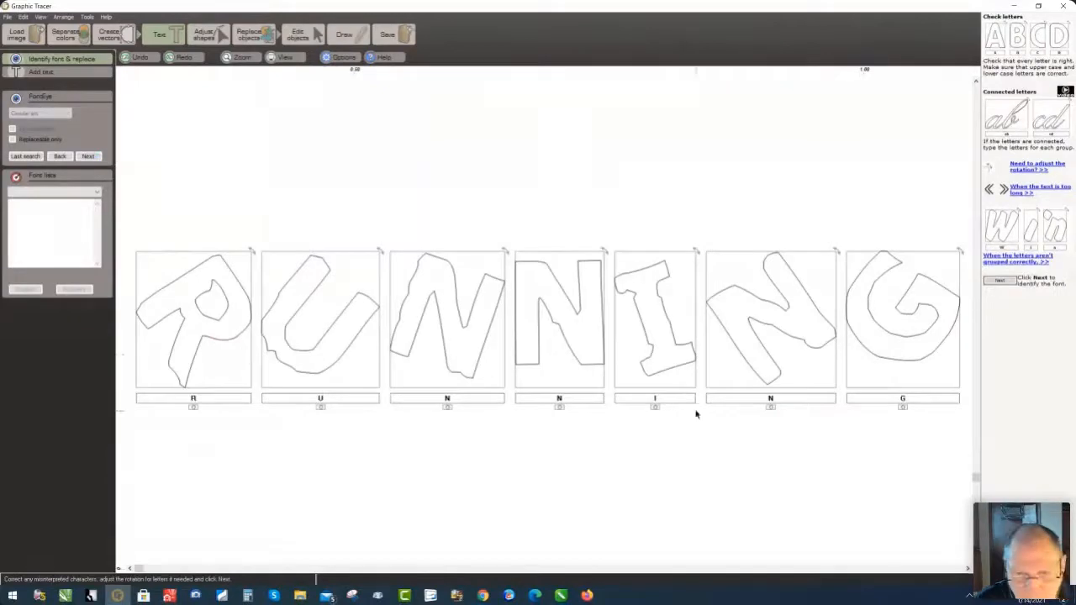
left_click(32, 157)
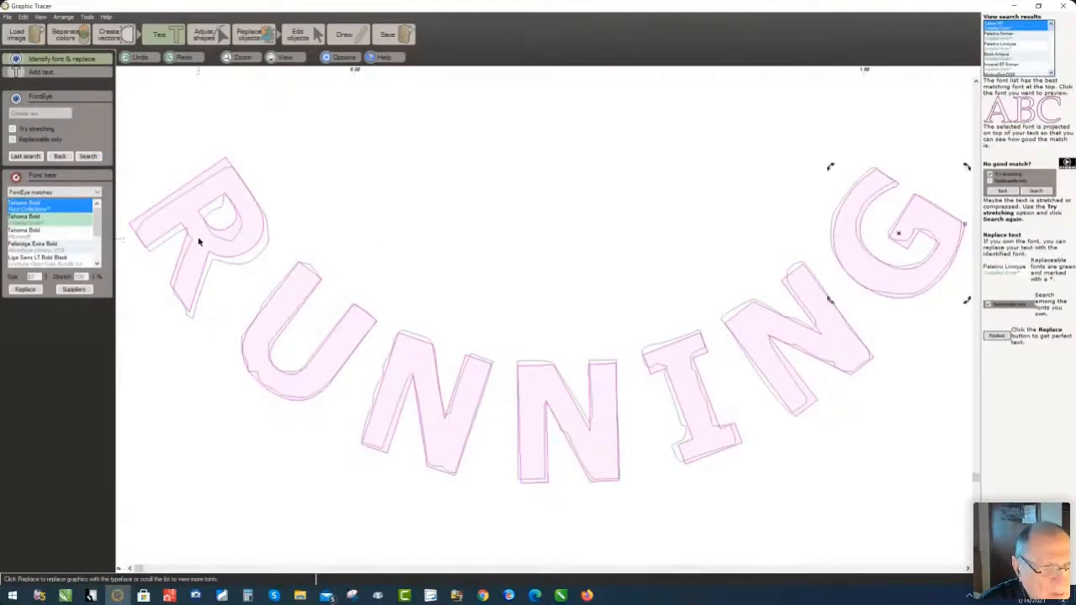
Align the projected R and the first two N letters of RUNNING with their traced outlines
left_click(198, 242)
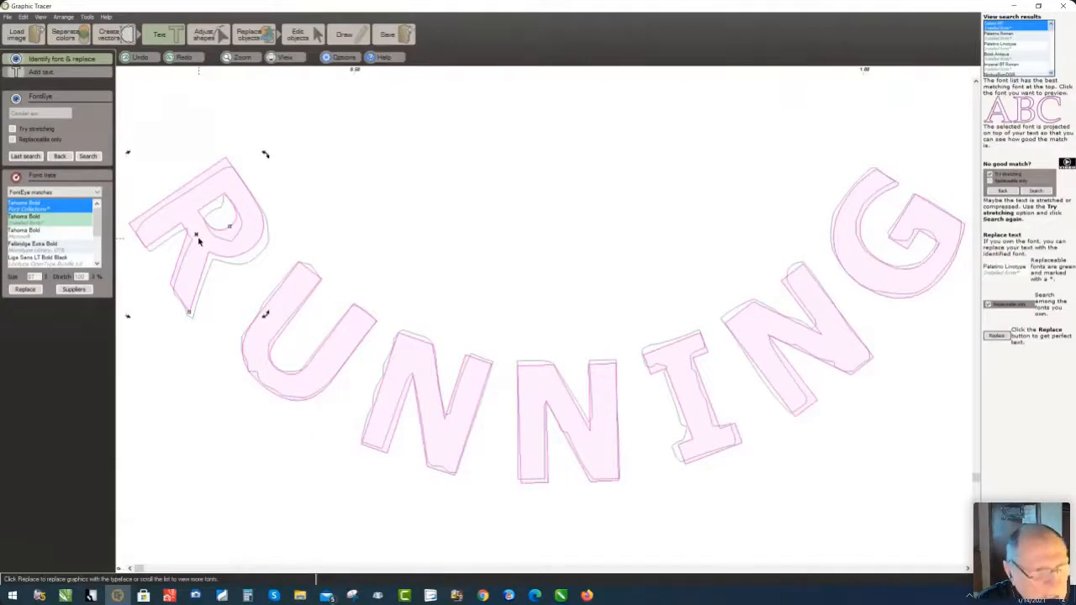
key("Right")
key("Down")
key("Down")
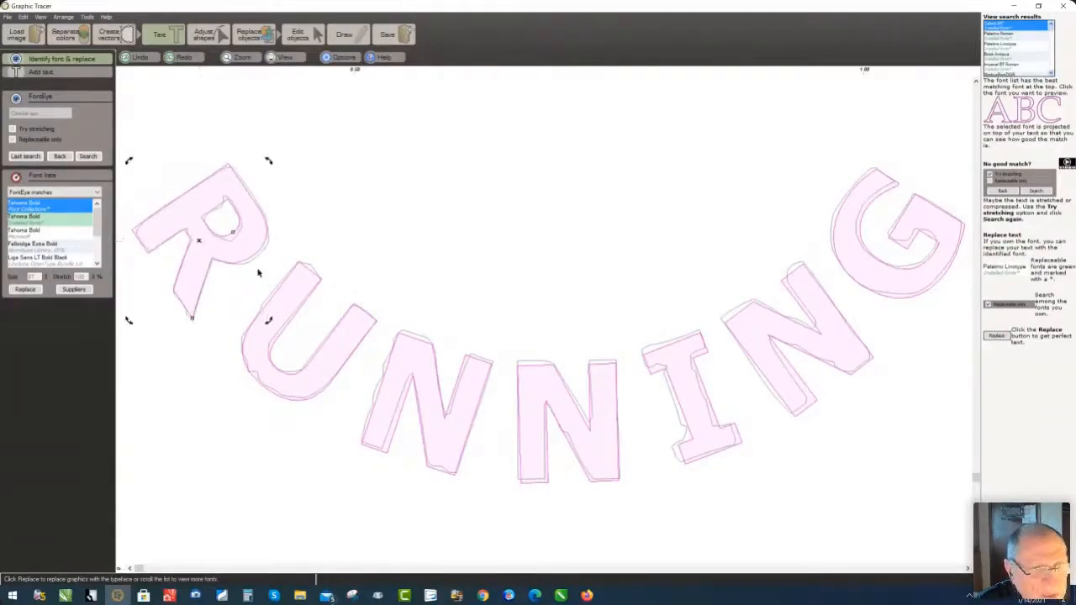
left_click(421, 383)
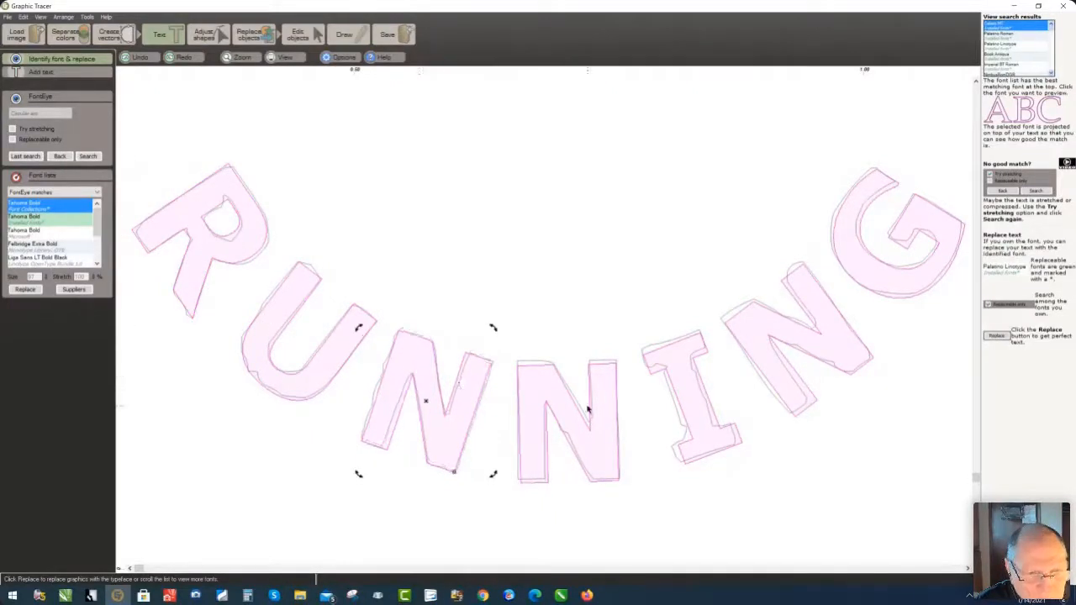
left_click(562, 409)
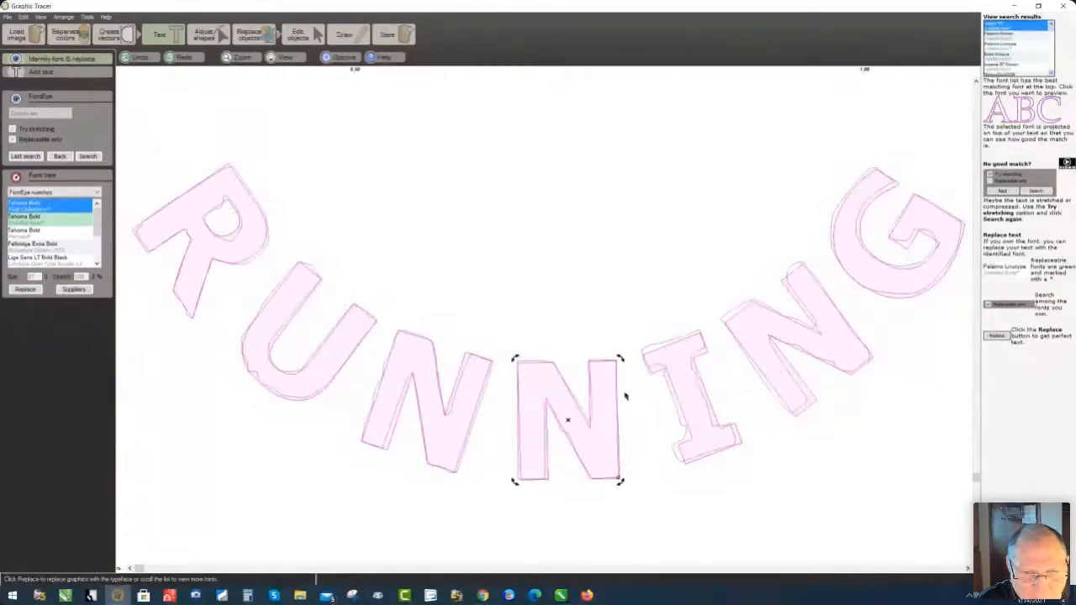
Align the projected I, last N and G of RUNNING with their traced outlines
left_click(669, 376)
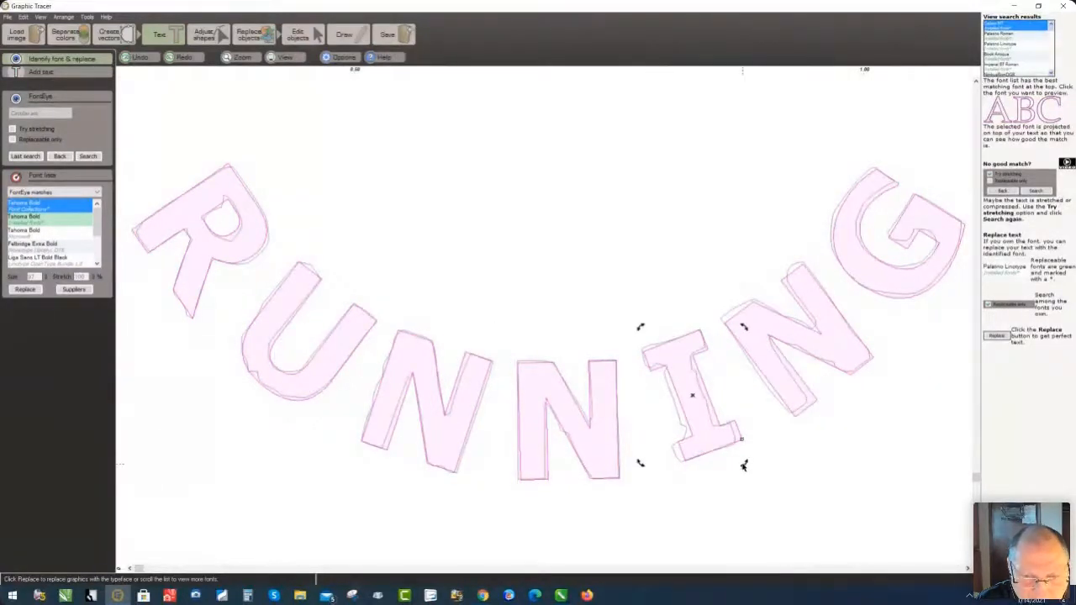
left_click_drag(746, 463, 740, 464)
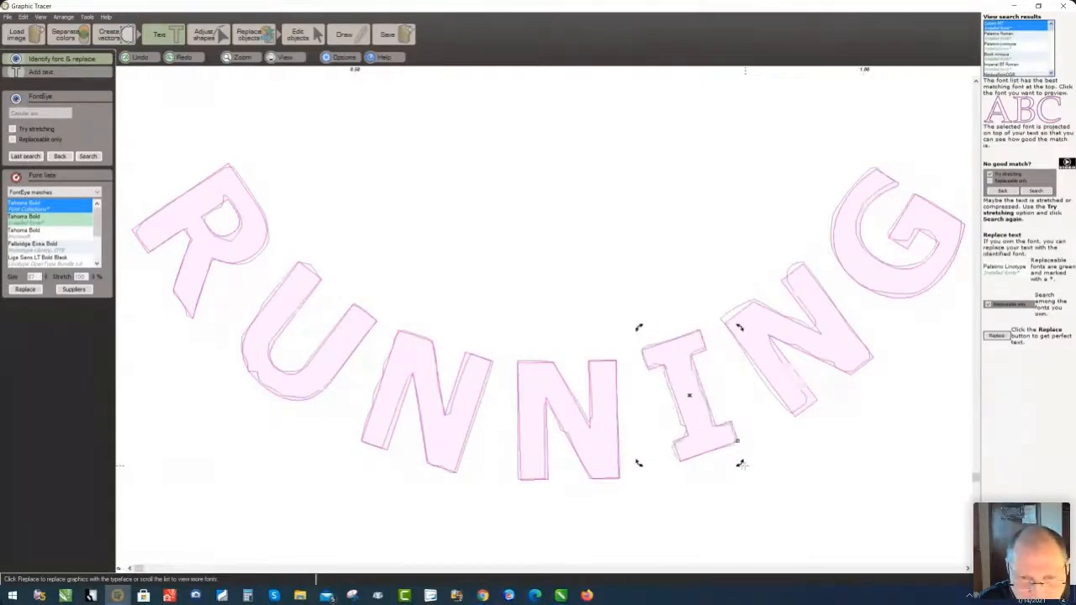
left_click(781, 384)
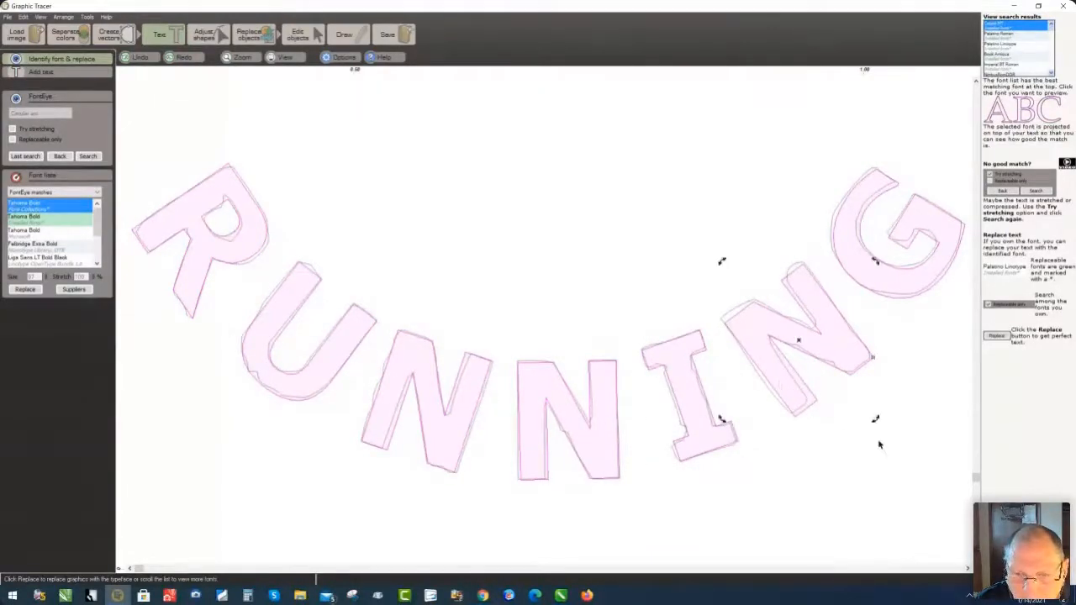
left_click_drag(875, 419, 873, 419)
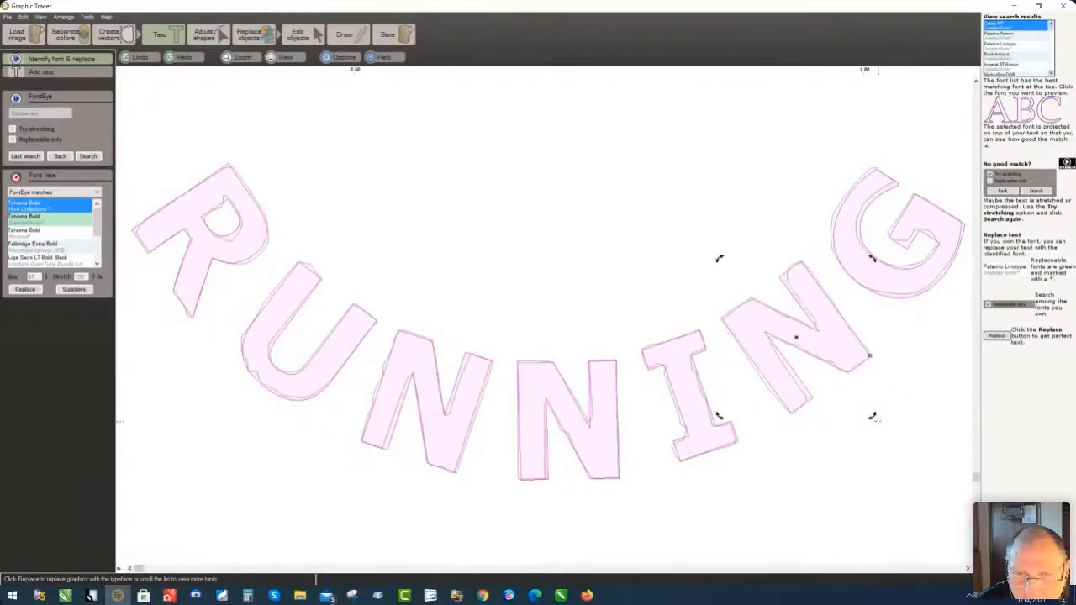
left_click(916, 292)
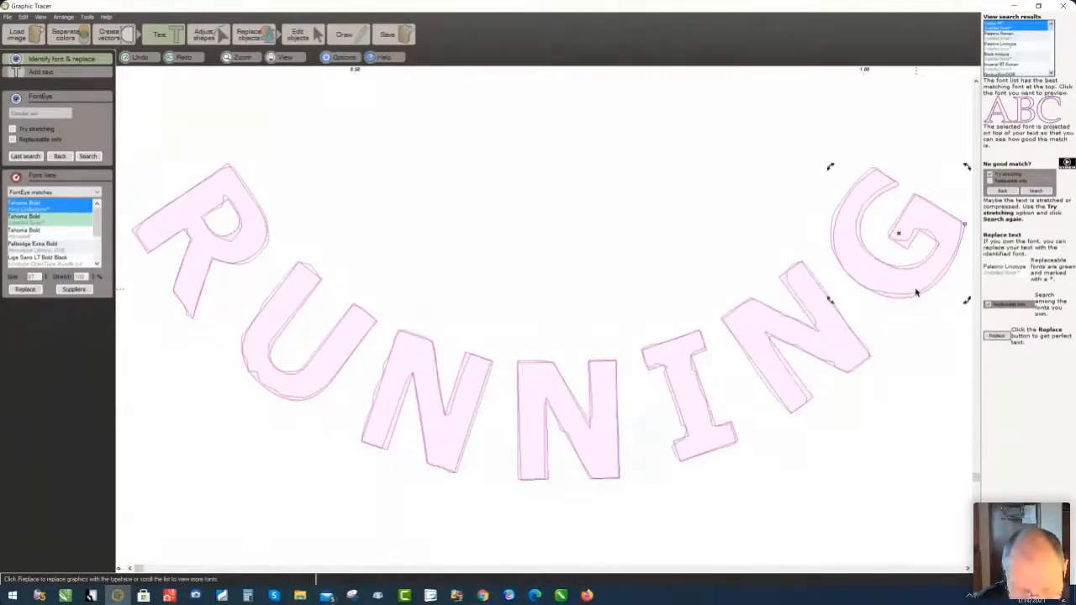
key("Up")
key("Left")
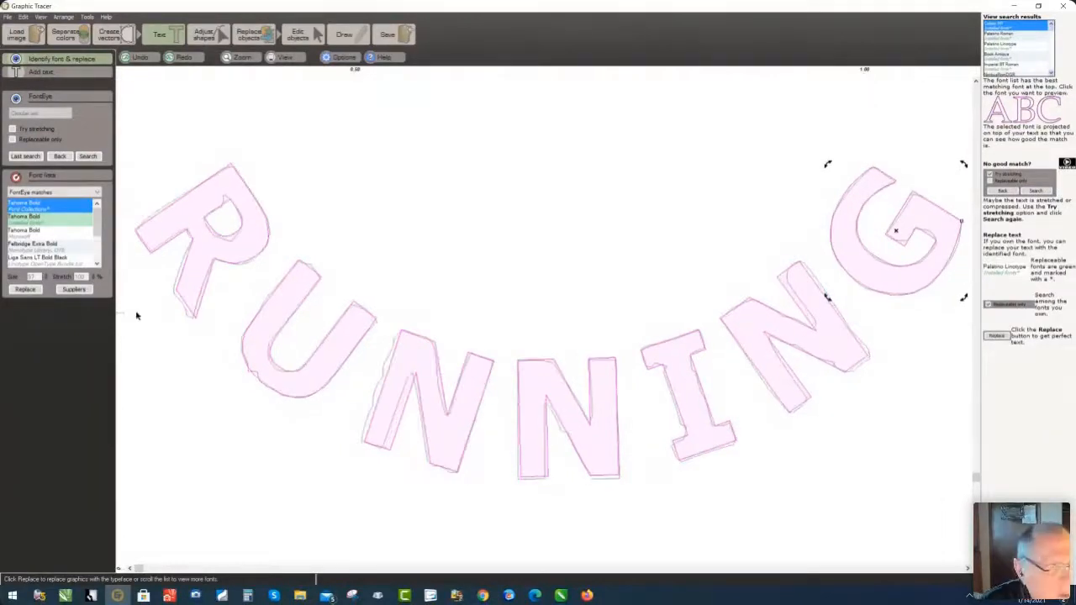
Replace the traced RUNNING letters with the matched Tahoma Bold typeface
left_click(26, 288)
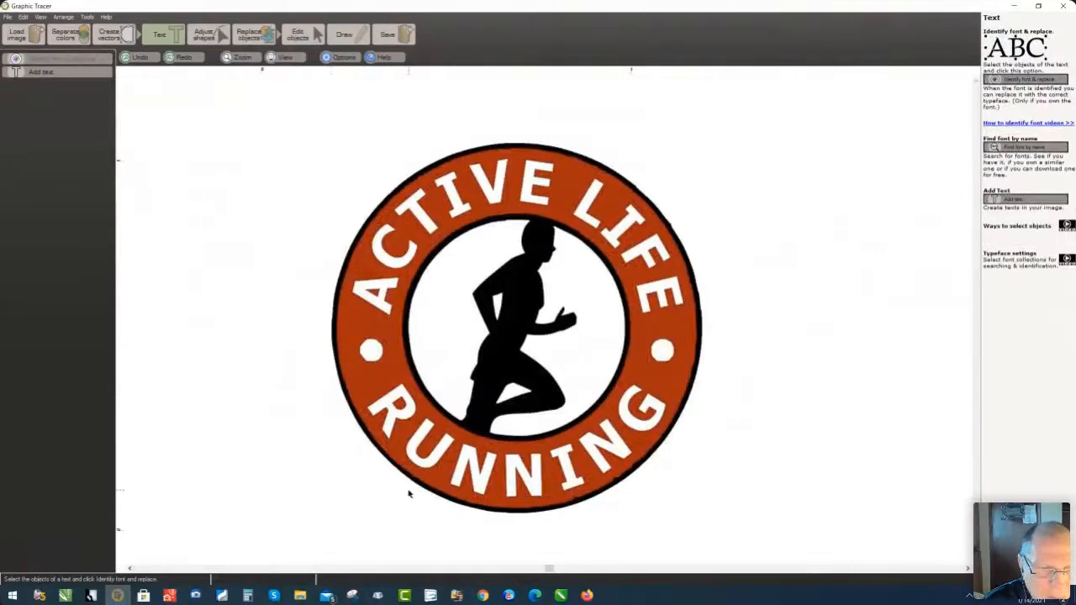
Convert the two white dots between ACTIVE LIFE and RUNNING into true circles
scroll(365, 355, "up", 3)
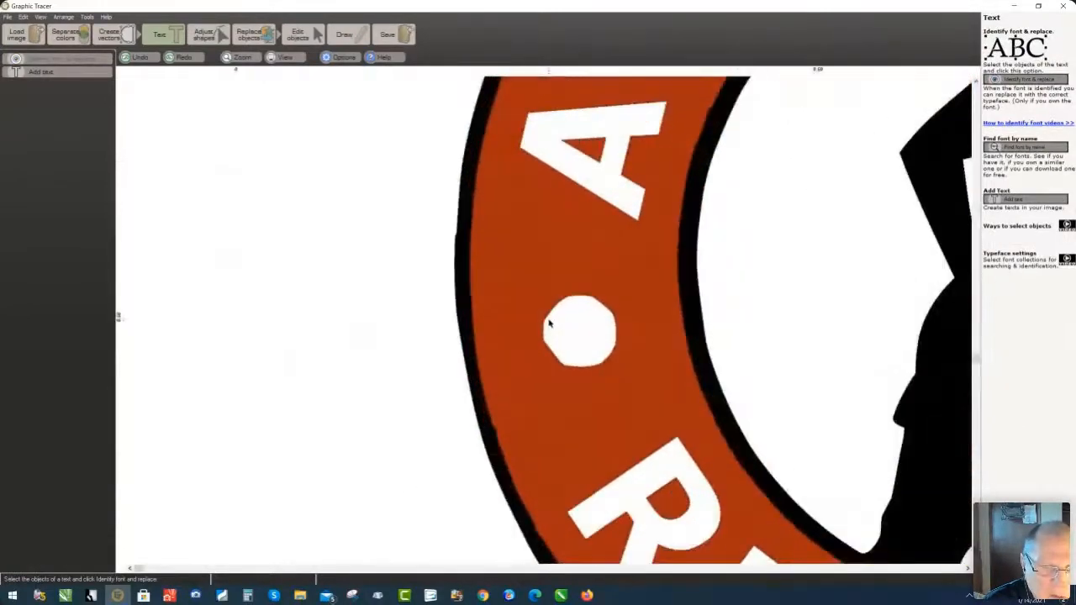
left_click(246, 35)
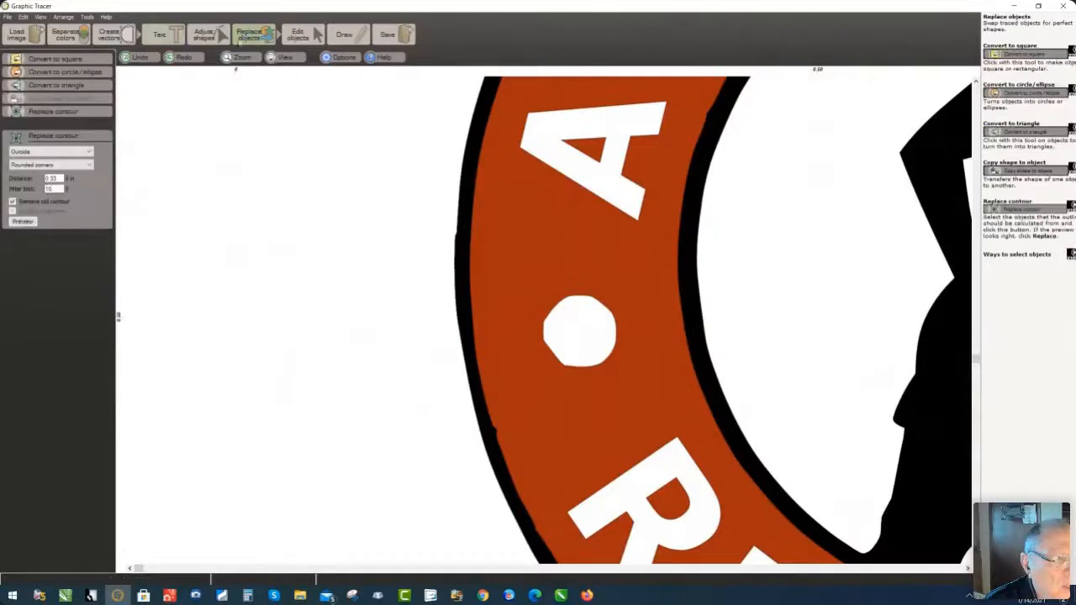
left_click(67, 71)
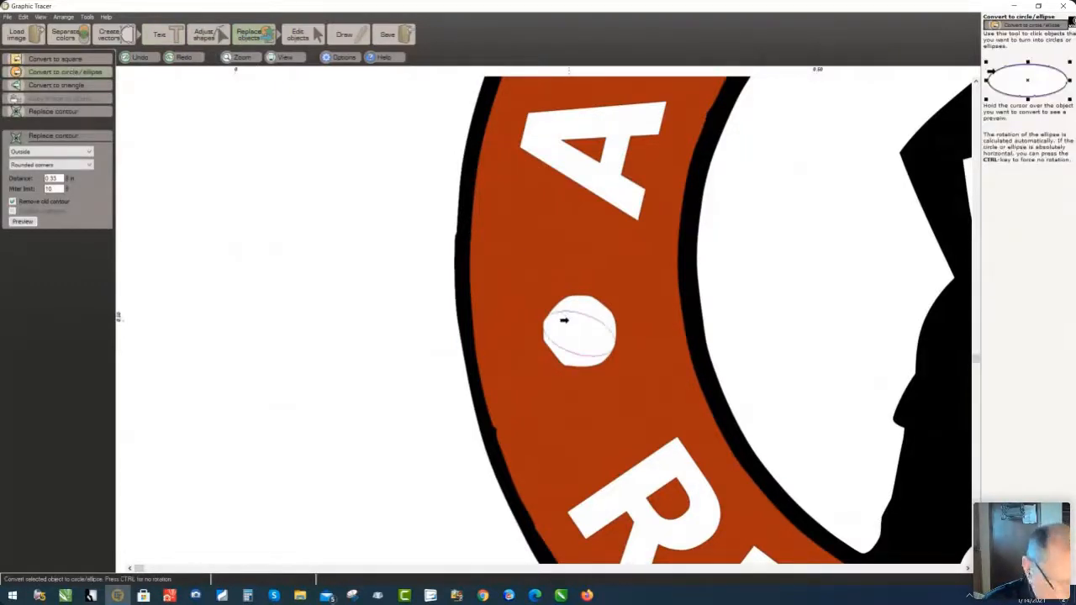
left_click(565, 320)
key("ctrl+0")
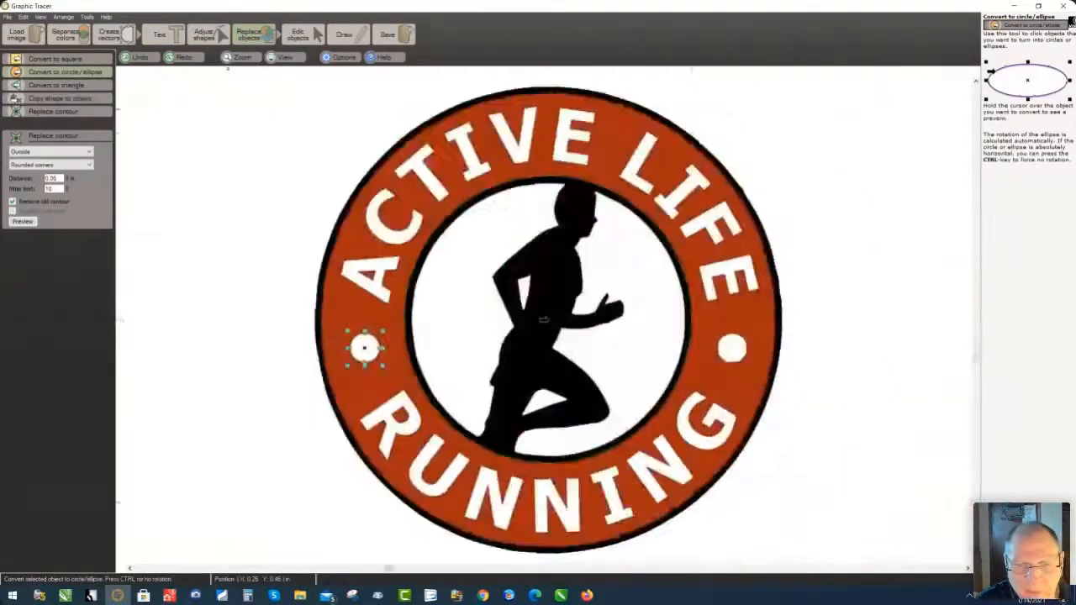
scroll(725, 359, "up", 3)
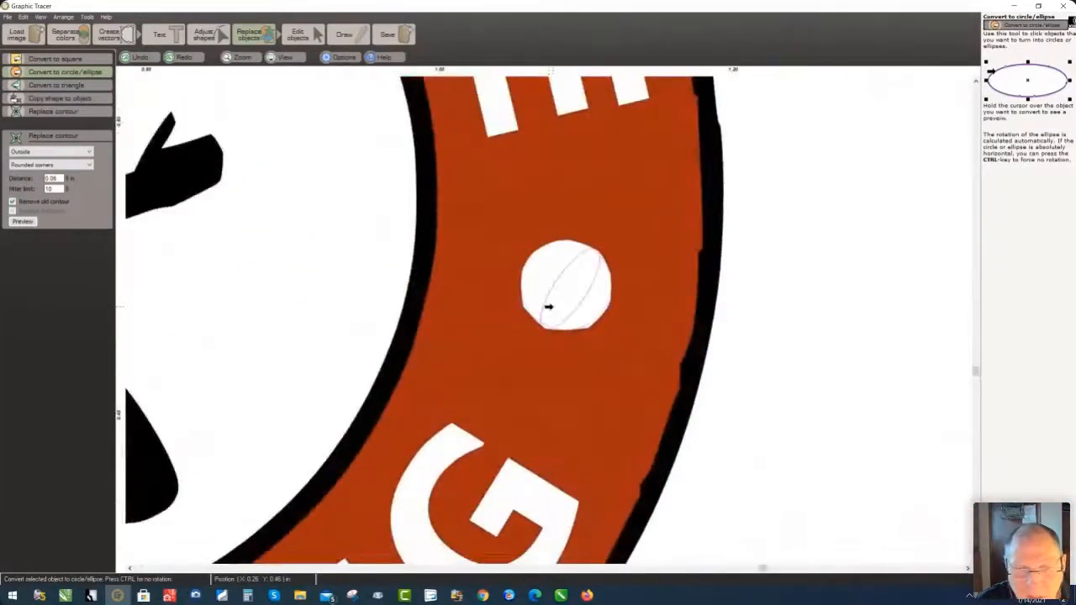
left_click(548, 307)
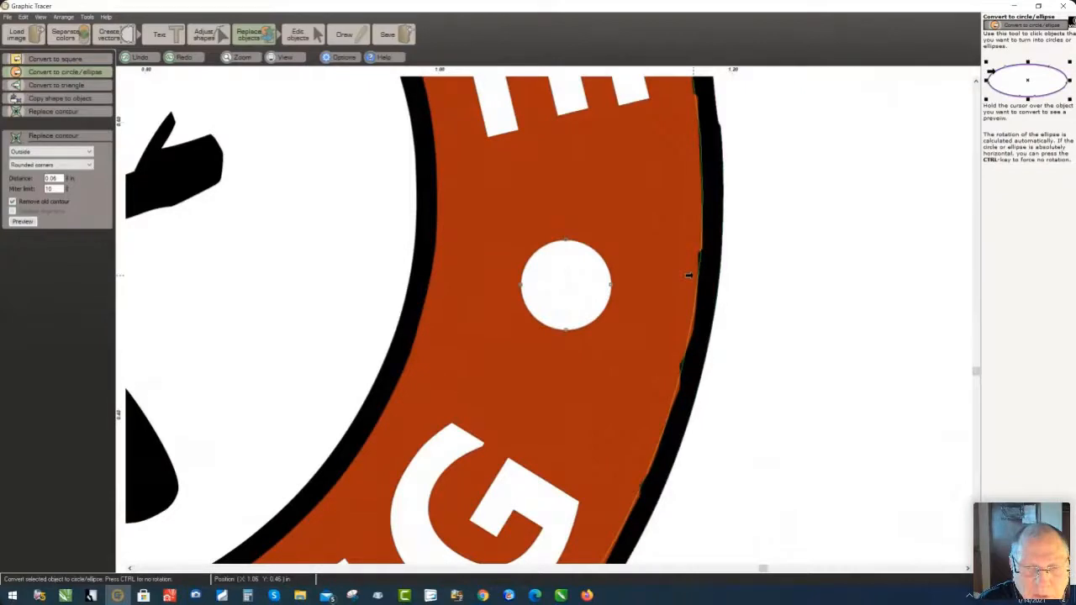
Convert the uneven edges of the orange ring and its black outline into true circles
left_click(692, 276)
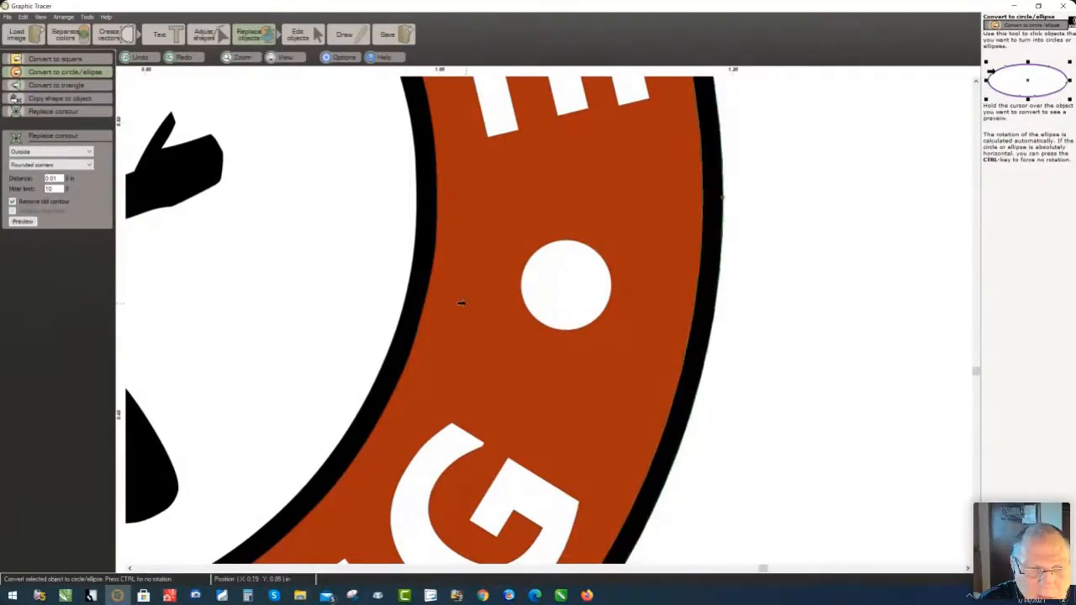
scroll(418, 294, "down", 3)
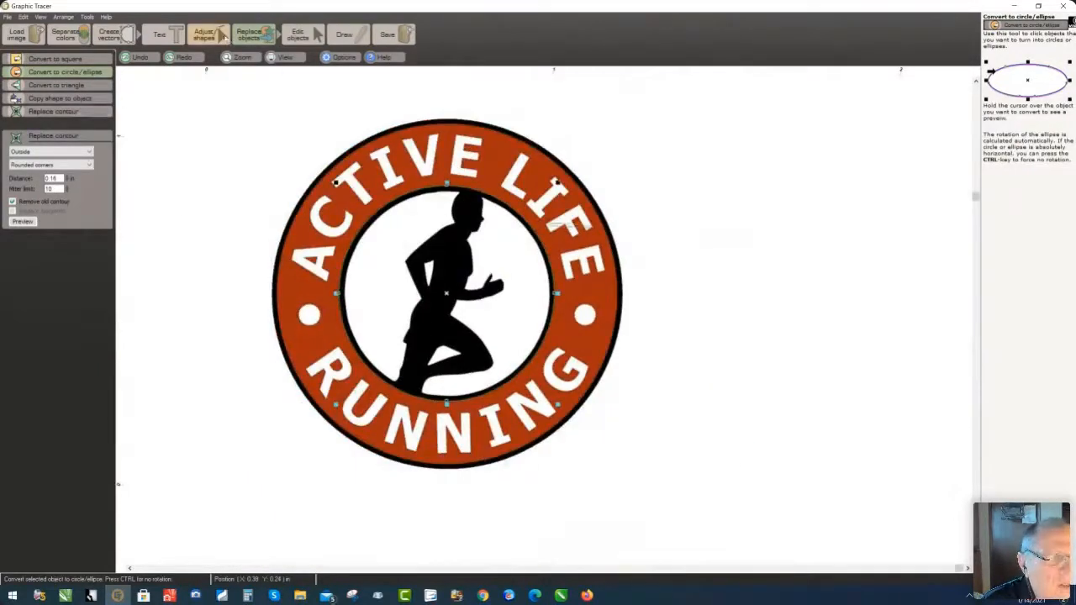
Turn the node clusters where the back of the runner's head and the forehead meet the inner ring into sharp corners
left_click(222, 37)
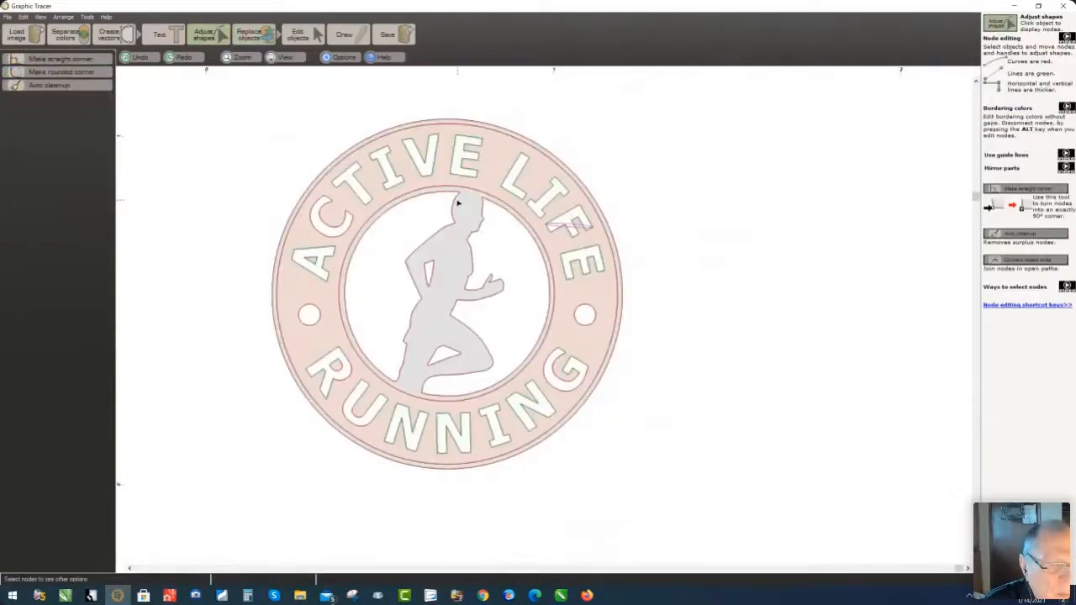
left_click(458, 203)
scroll(550, 319, "up", 5)
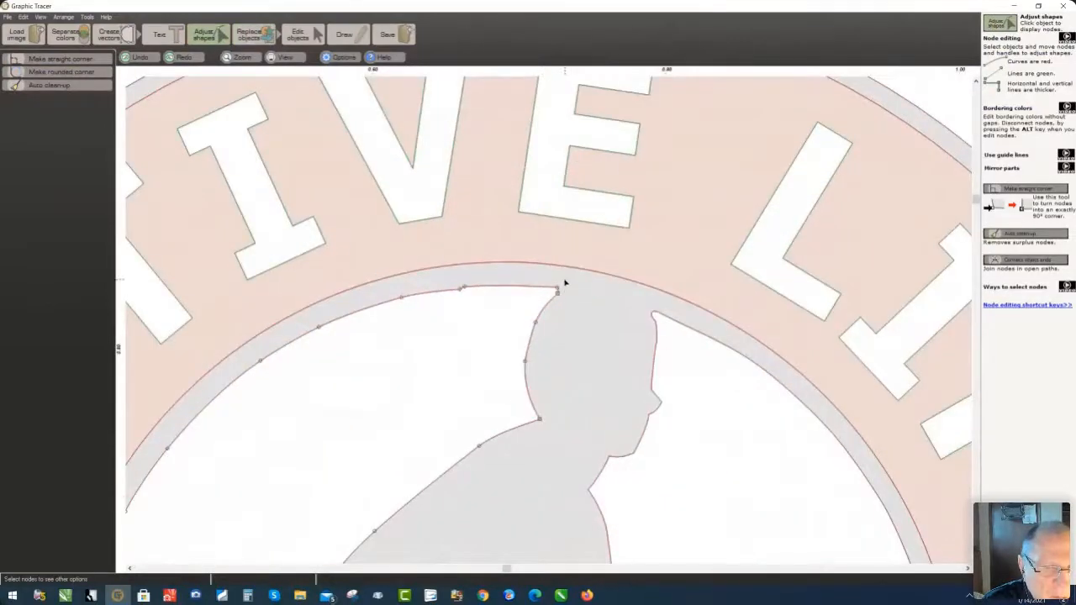
left_click(558, 290)
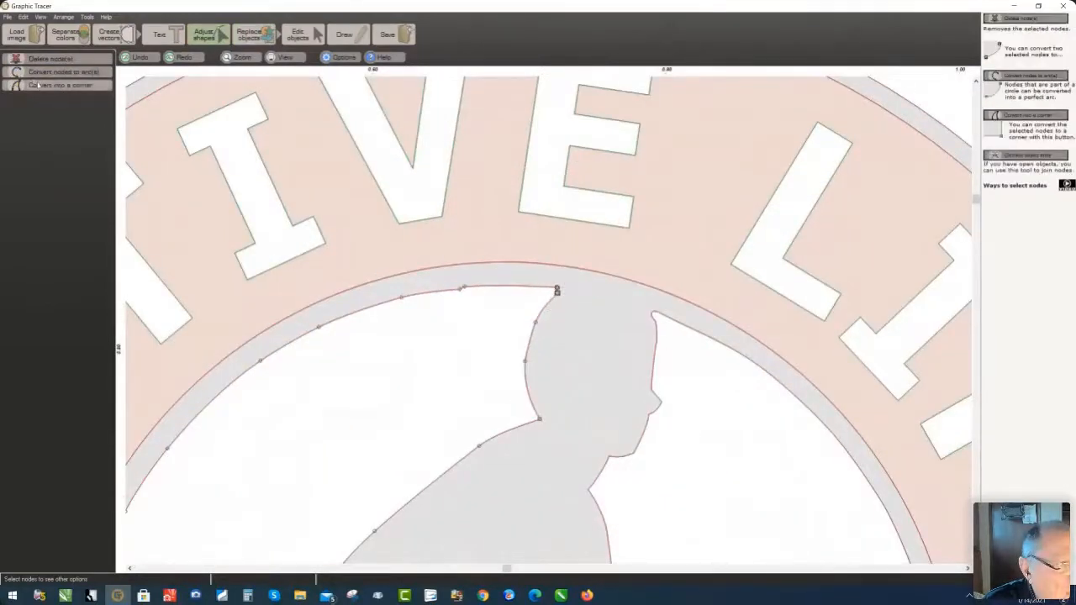
left_click(37, 85)
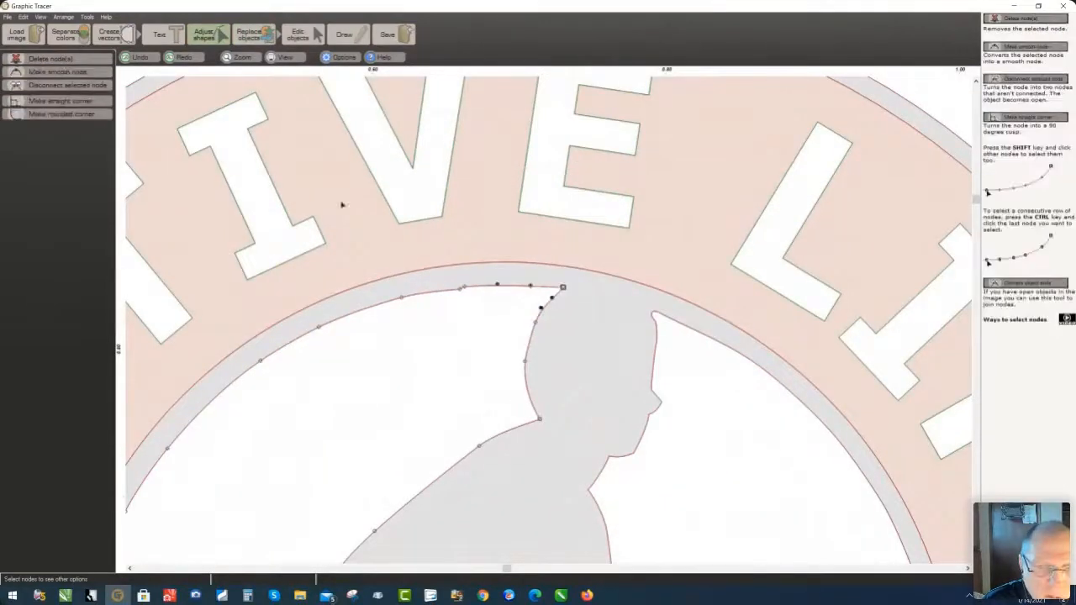
left_click(655, 317)
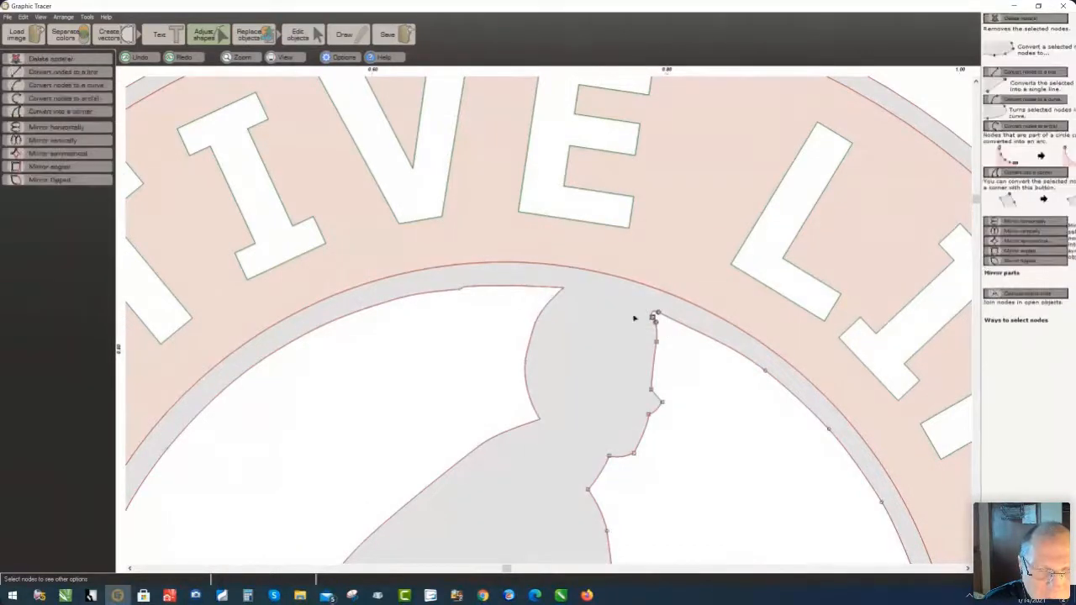
left_click(59, 111)
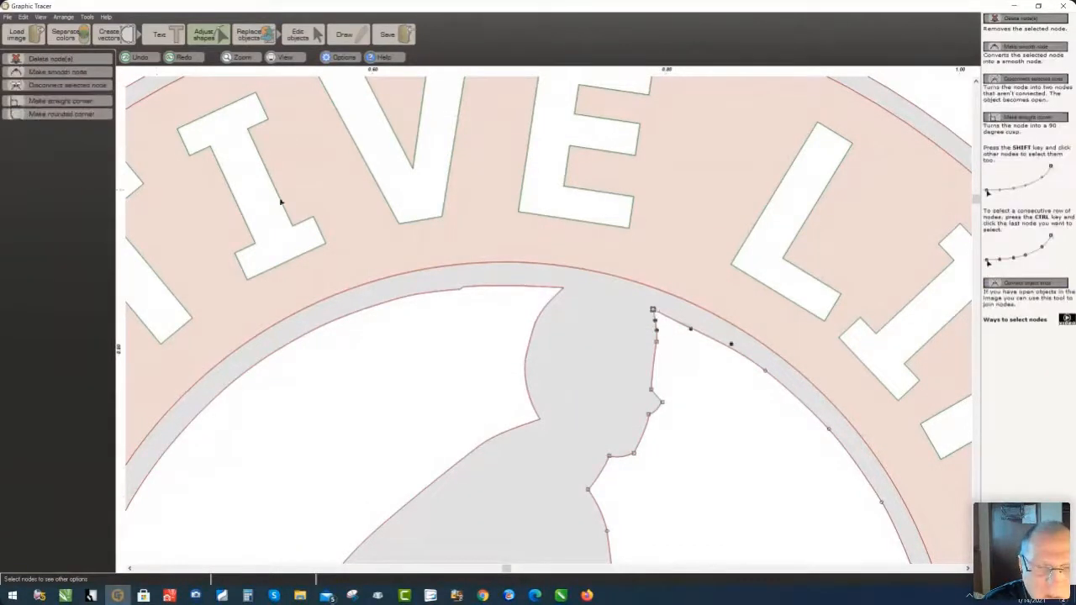
Turn the rounded node cluster where the back of the runner's standing leg meets the inner ring into a sharp corner
scroll(522, 317, "down", 2)
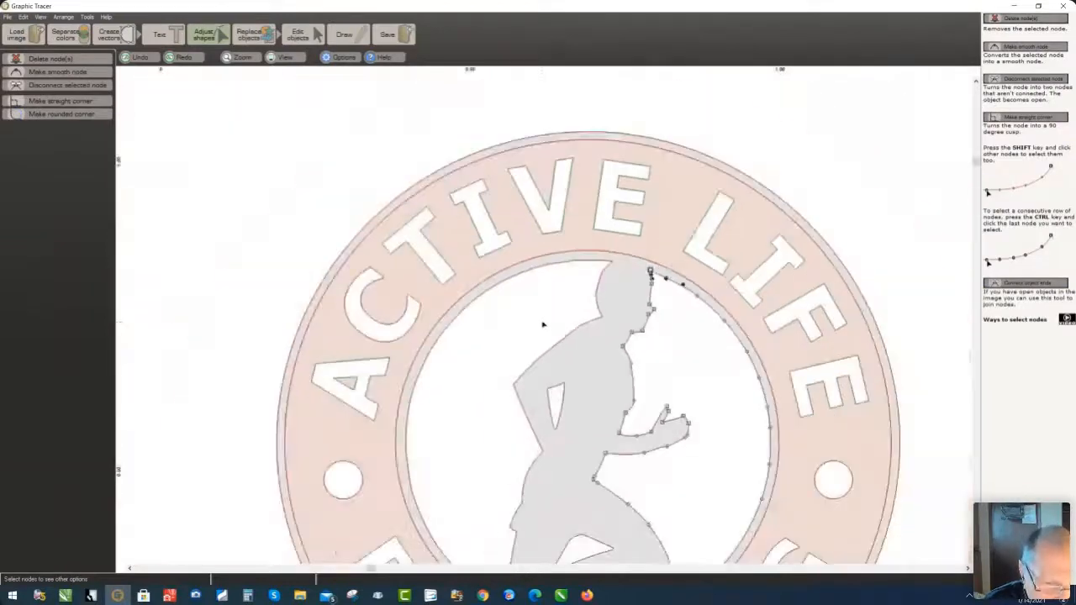
scroll(549, 322, "down", 2)
scroll(549, 323, "up", 2)
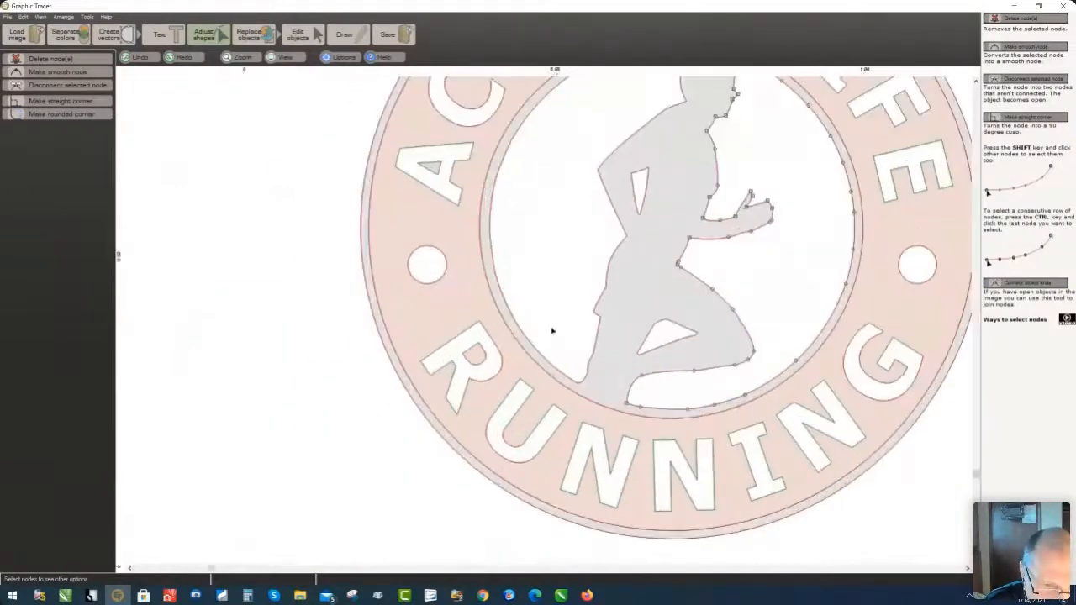
left_click(578, 385)
scroll(576, 382, "up", 3)
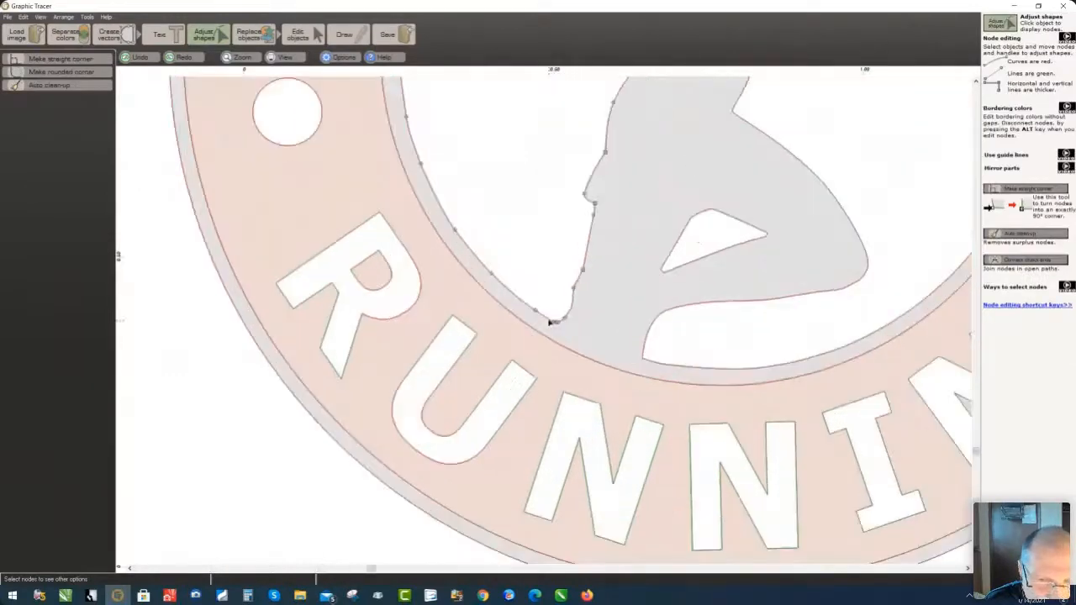
left_click(568, 326)
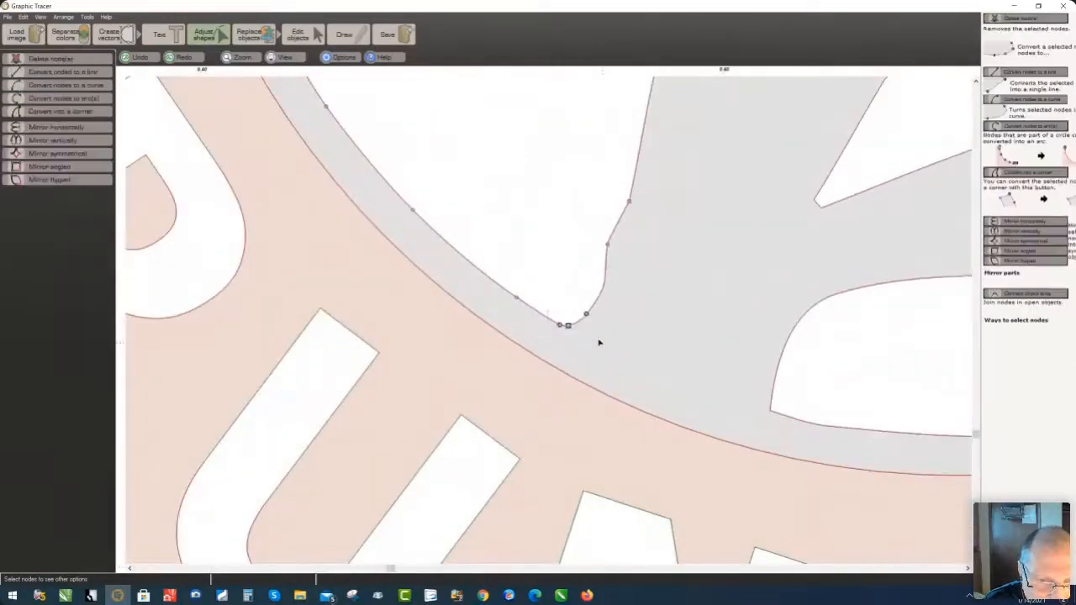
left_click(104, 113)
Convert the inner ring nodes behind the runner, from the standing leg up to the head, into a smooth arc
scroll(345, 211, "down", 4)
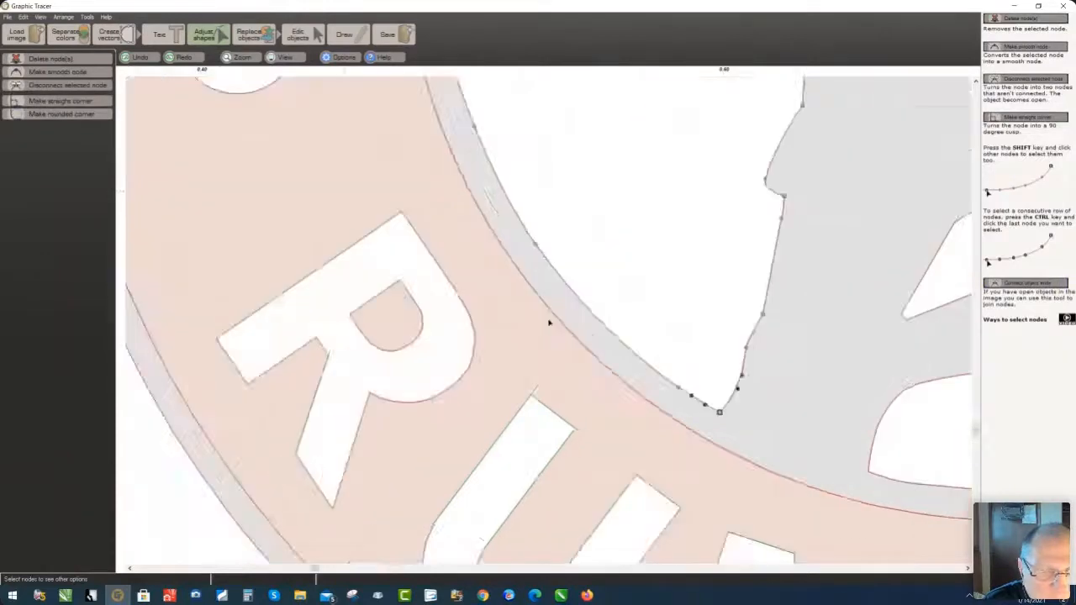
scroll(623, 370, "down", 3)
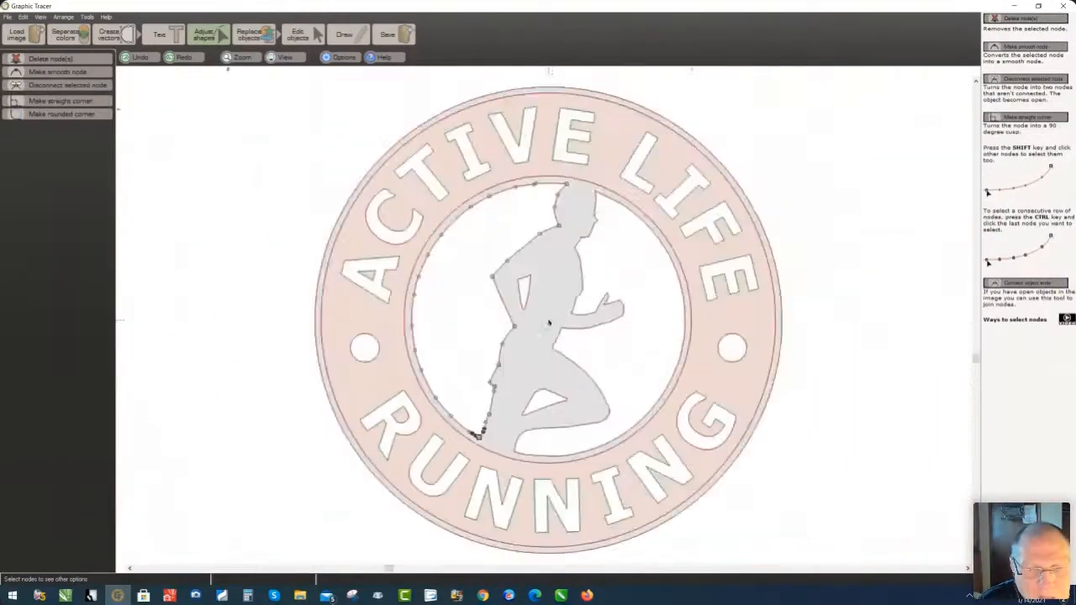
left_click(567, 185, "ctrl")
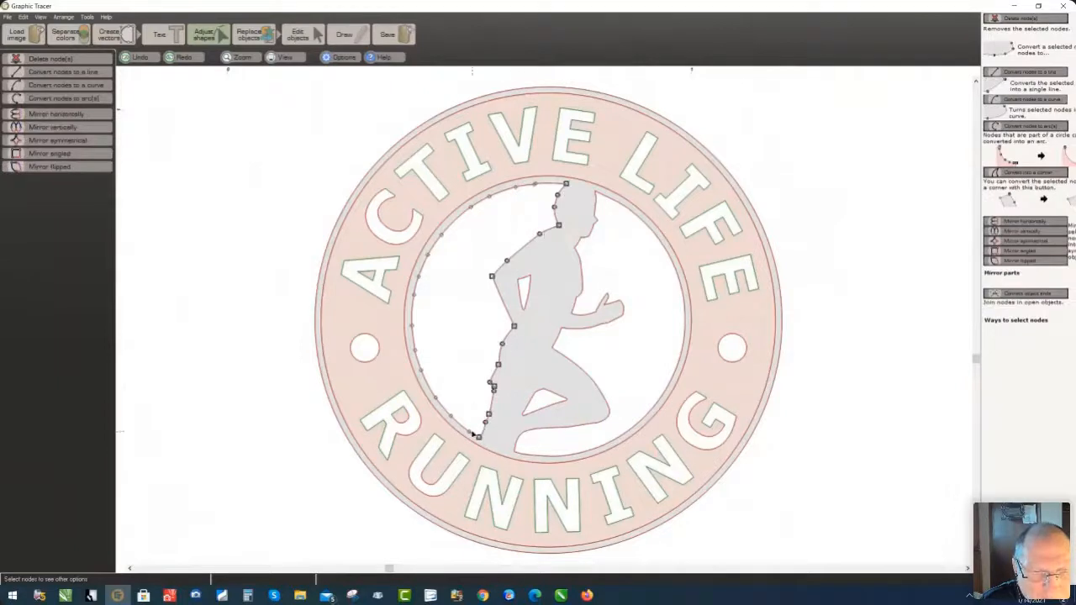
left_click(566, 185, "ctrl")
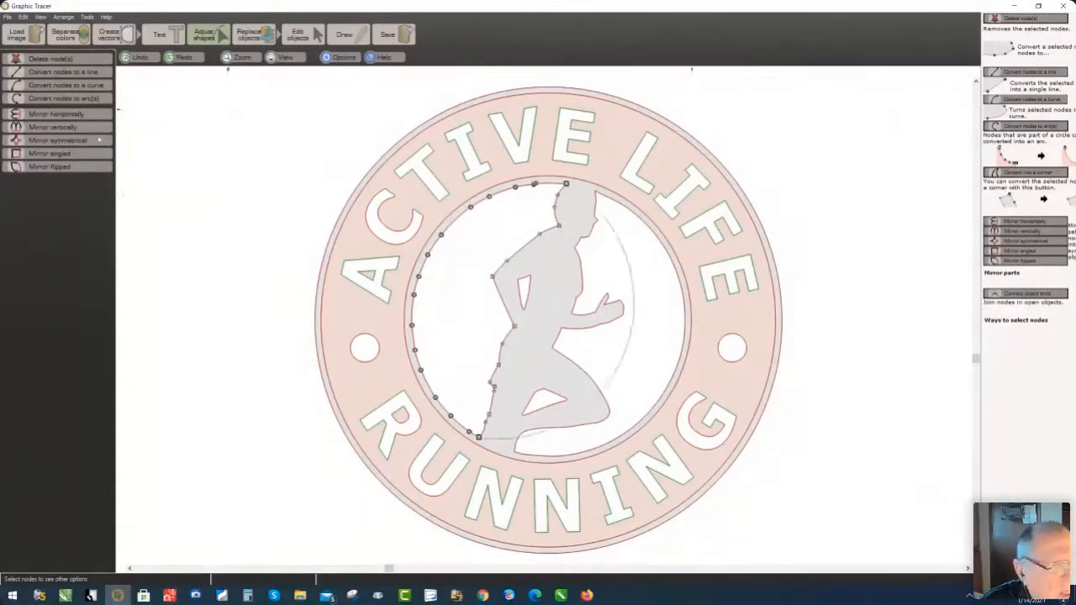
left_click(72, 99)
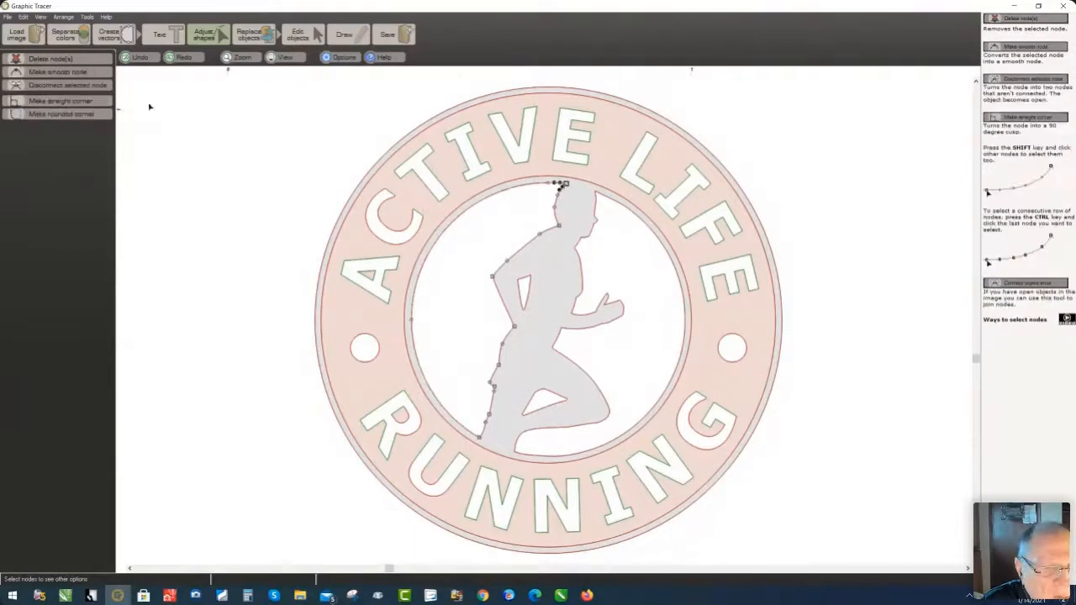
Convert the inner ring nodes in front of the runner, from the forehead down to the standing leg, into a smooth arc
left_click(620, 207)
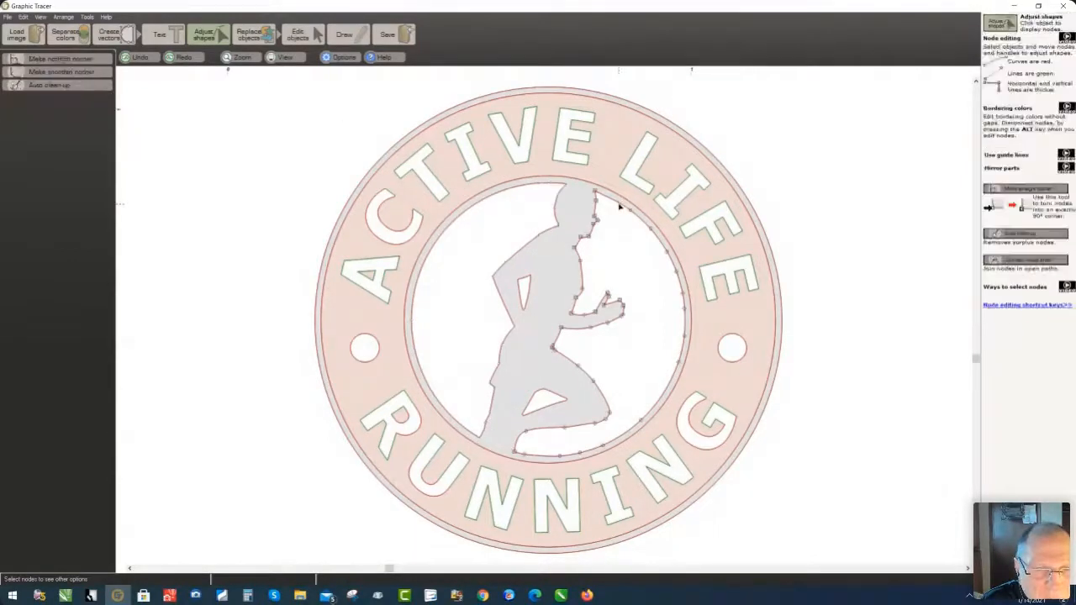
left_click(596, 194)
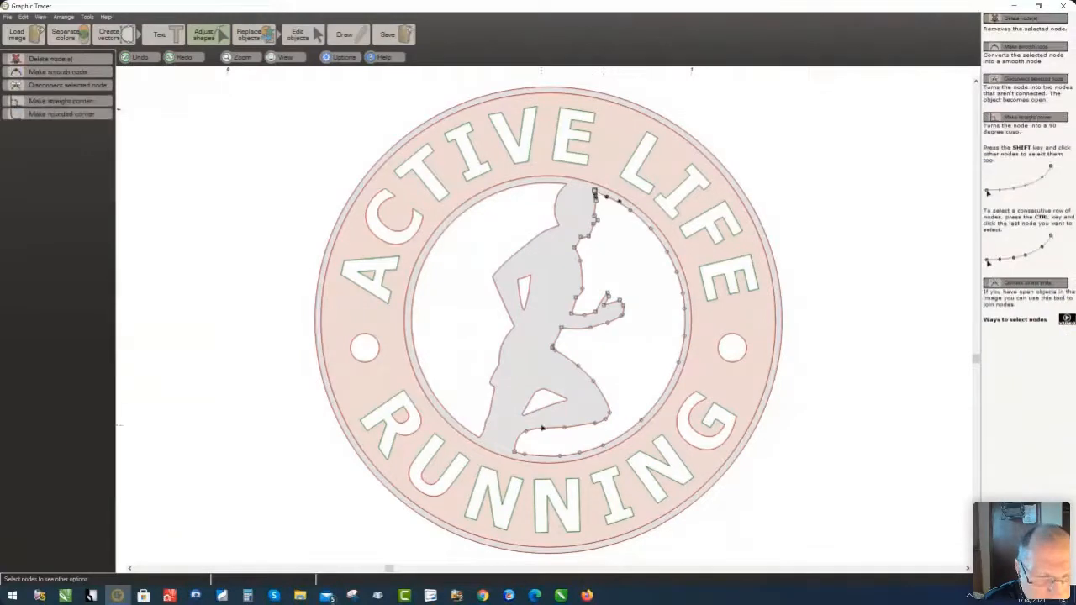
left_click(515, 452, "ctrl")
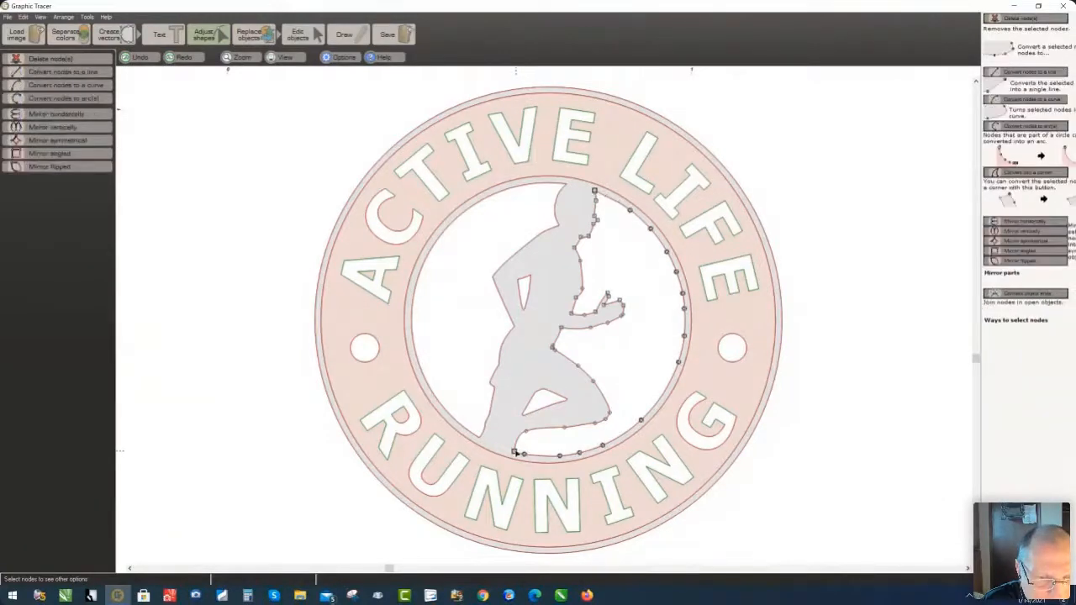
left_click(91, 98)
scroll(270, 326, "up", 1)
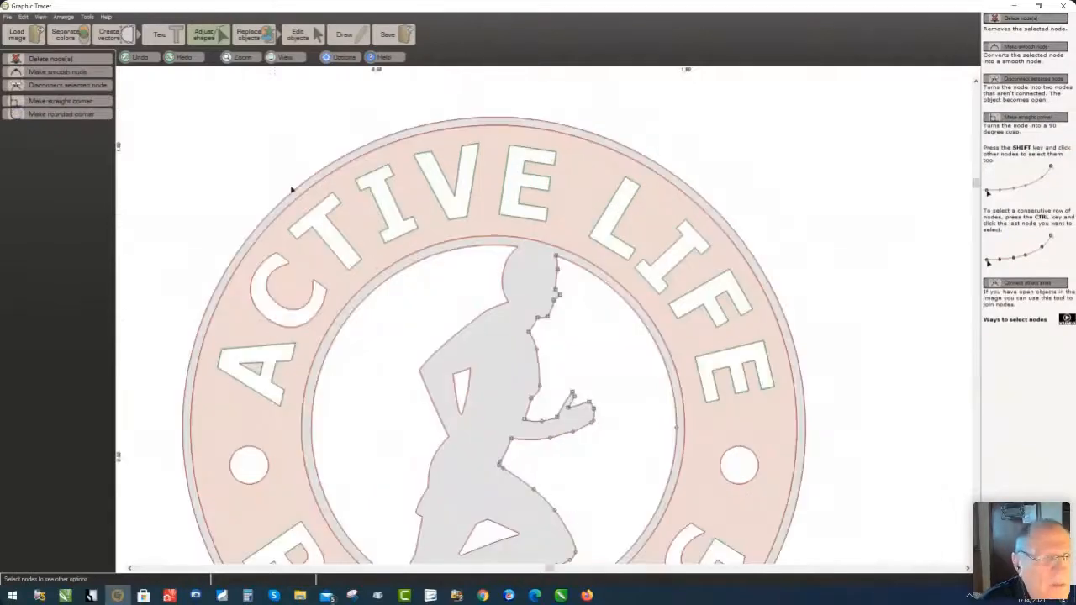
left_click(344, 34)
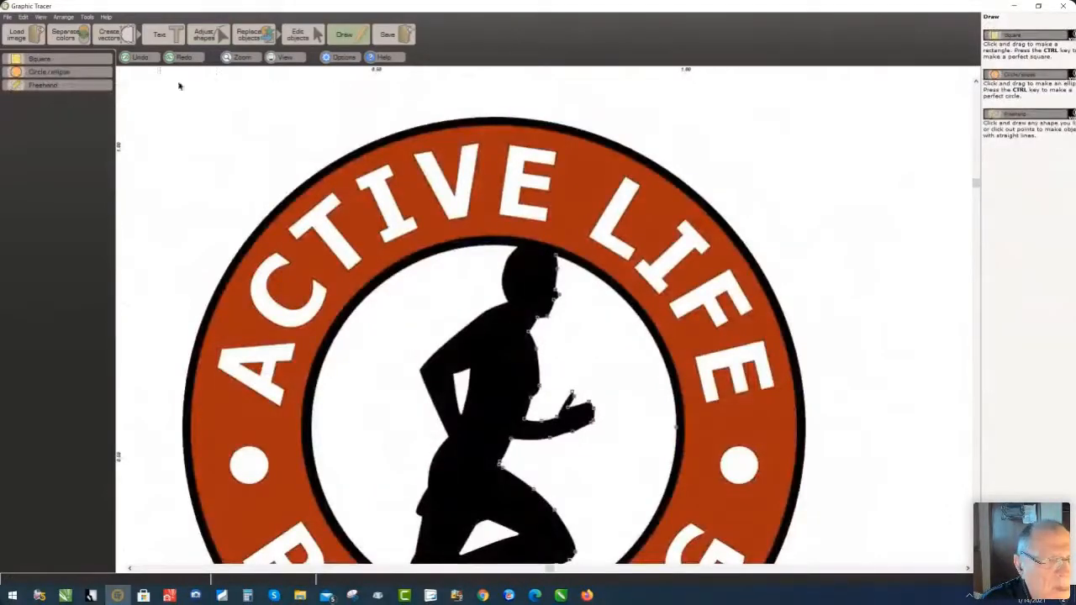
Transfer the finished logo to CorelDRAW 2020 and enlarge it beside the Gym Spa & Health Club logo
left_click(389, 35)
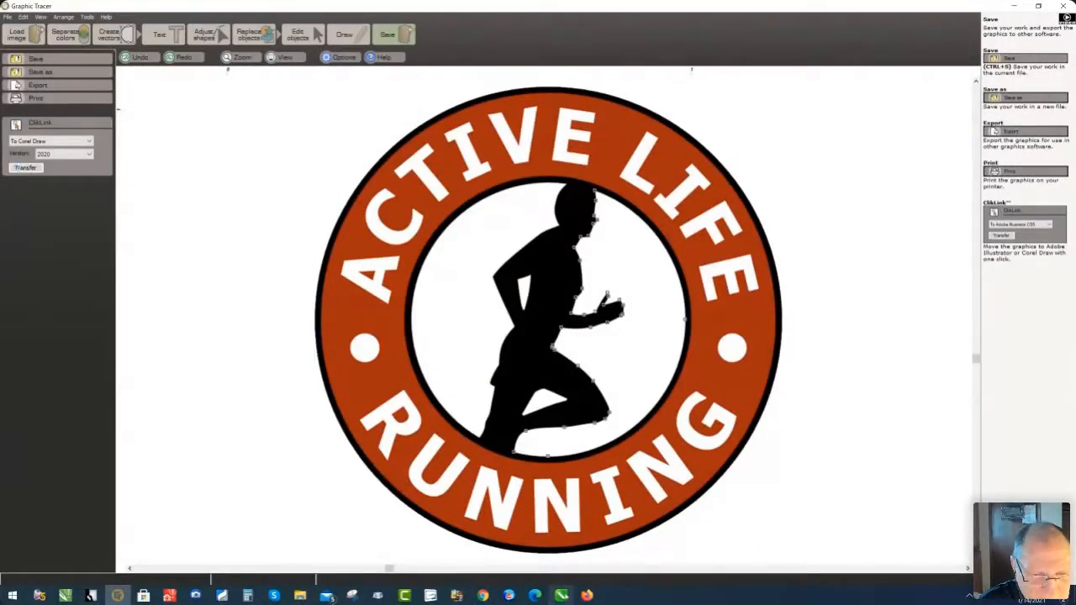
left_click(561, 595)
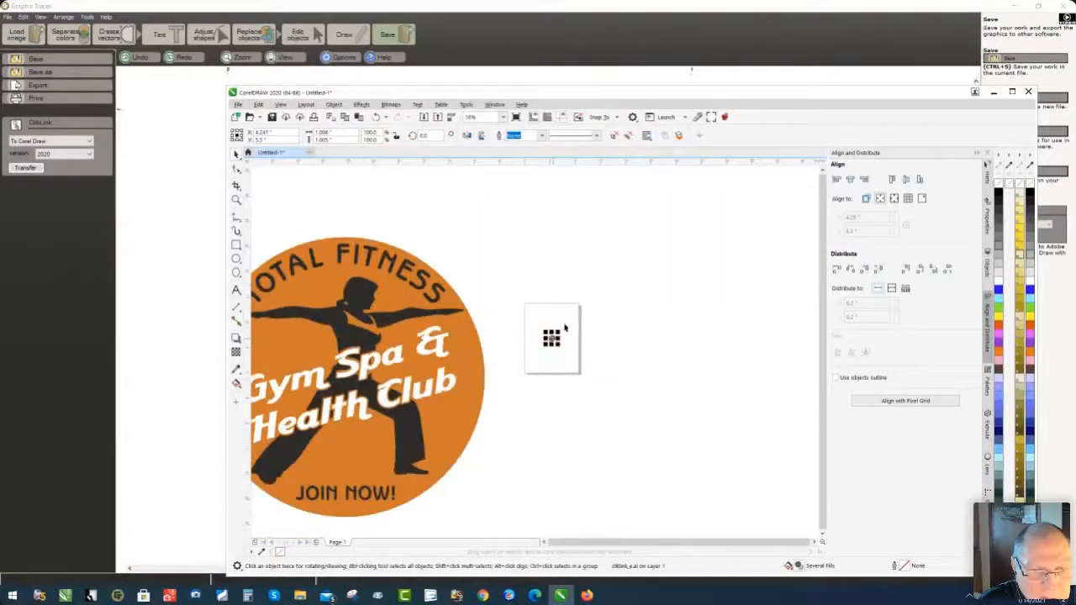
left_click_drag(548, 341, 728, 193)
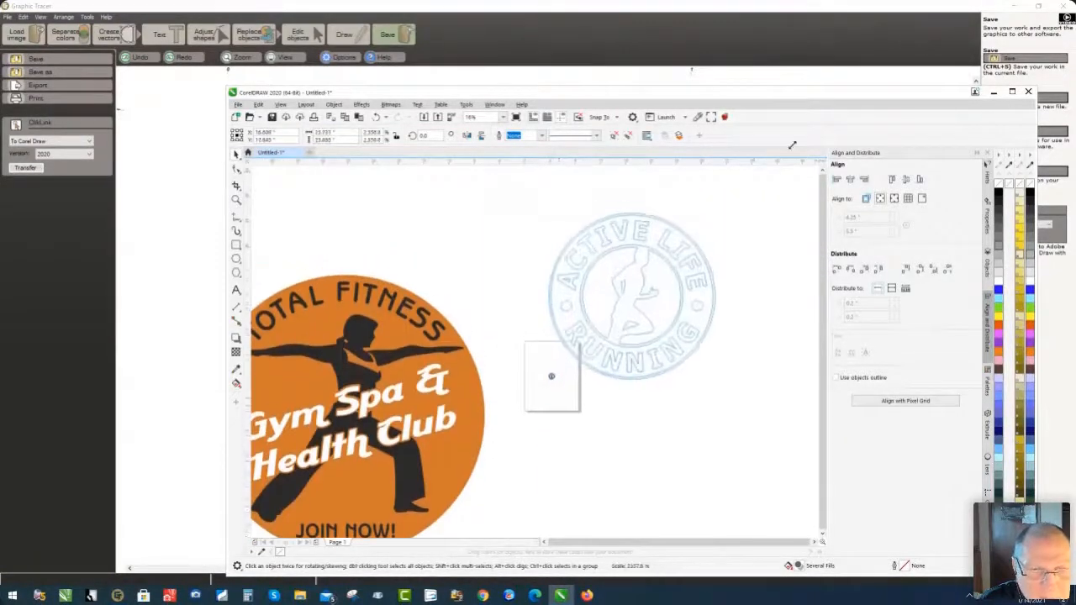
left_click(645, 452)
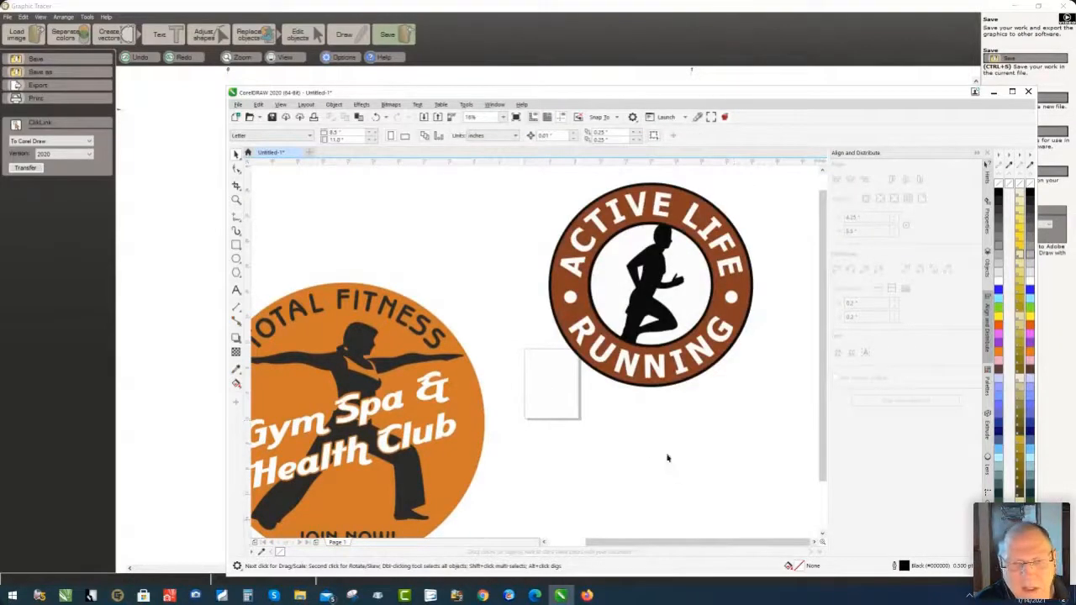